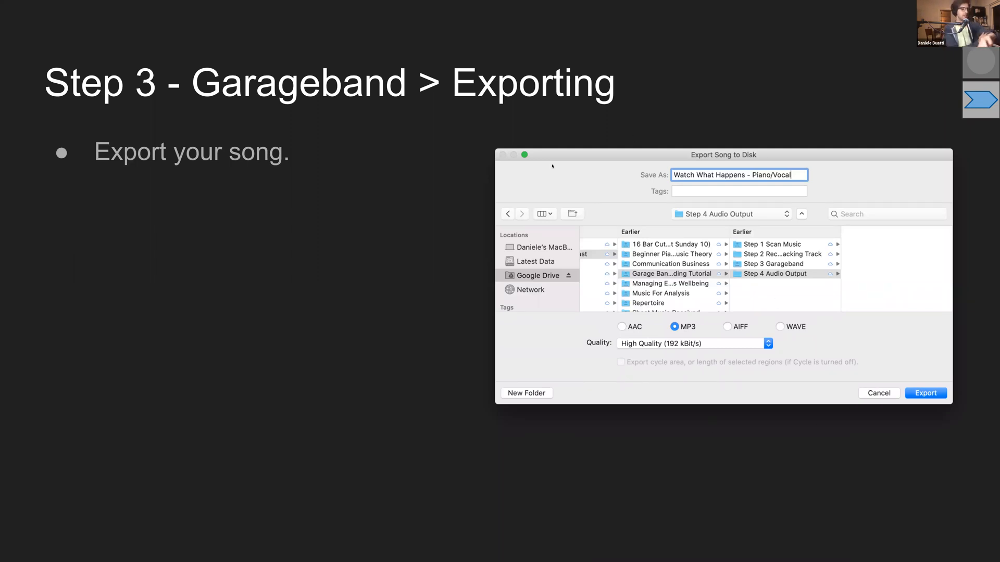
Leave the slide presentation, minimise the browser and close the open Finder window to clear the desktop
key("Escape")
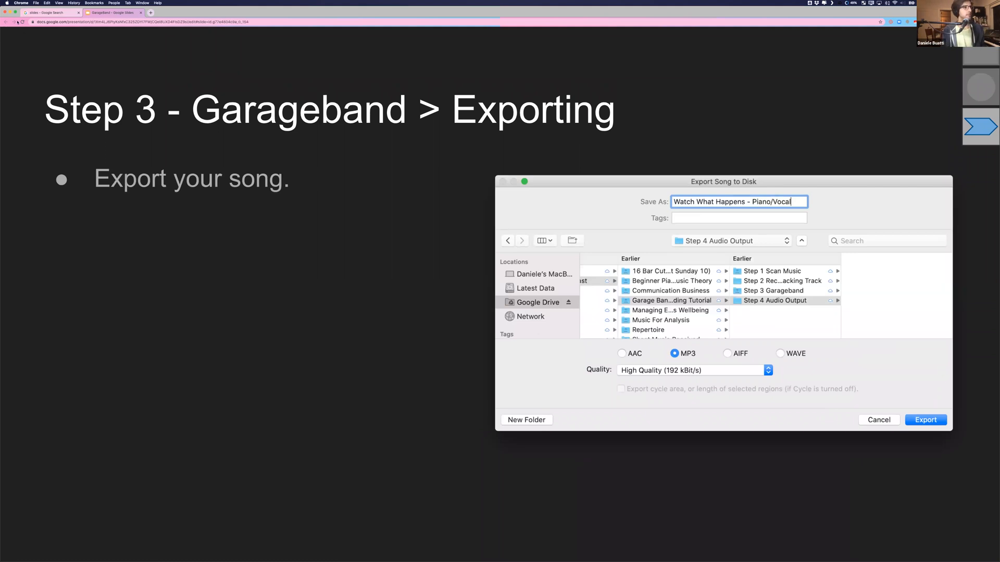
key("Escape")
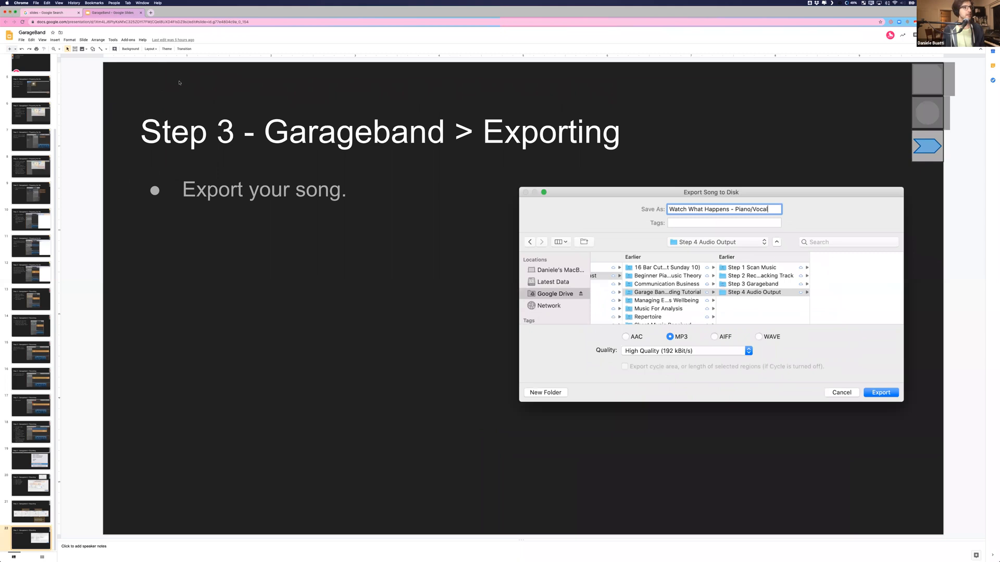
key("super+m")
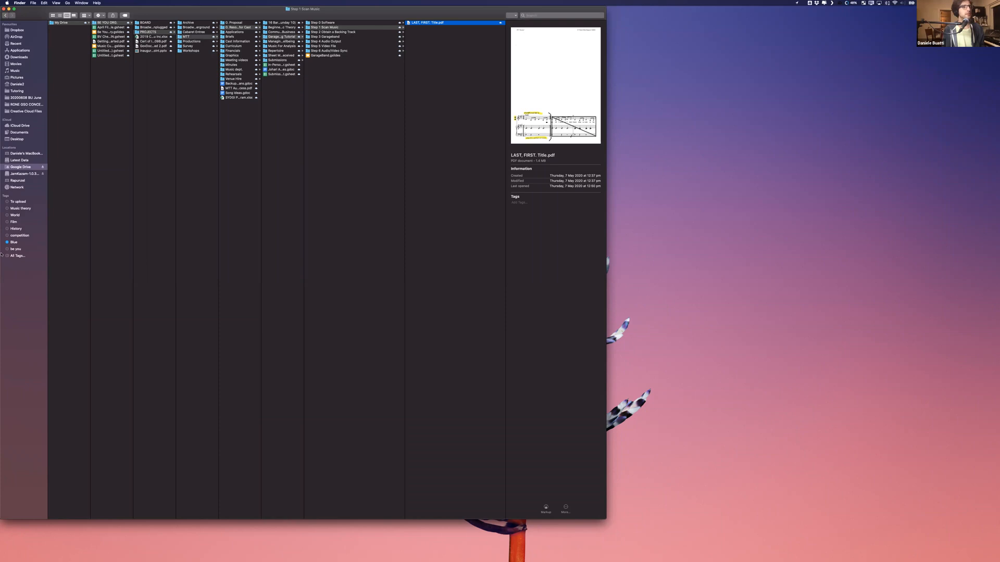
key("super+w")
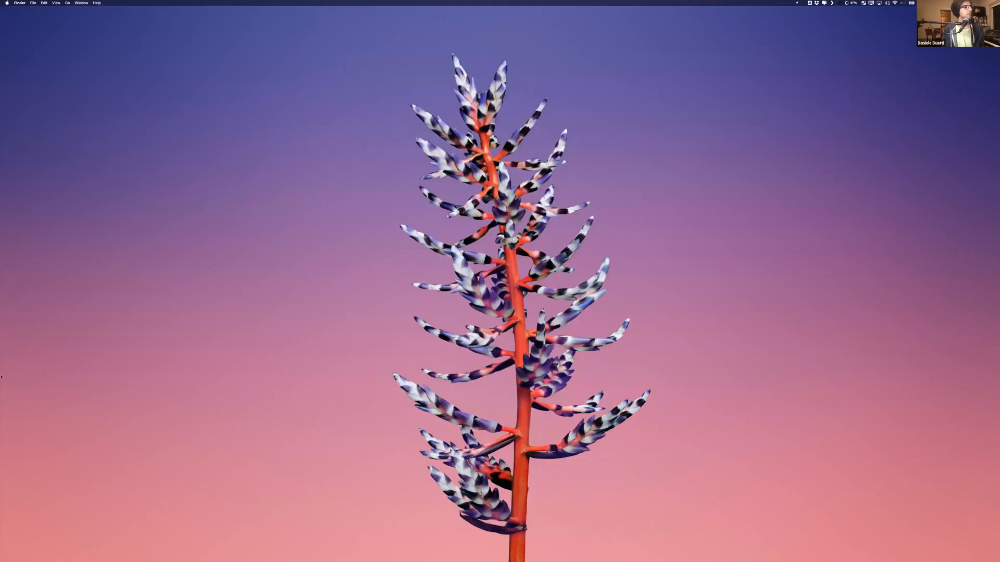
Launch GarageBand and start a new empty project
mouse_move(1, 375)
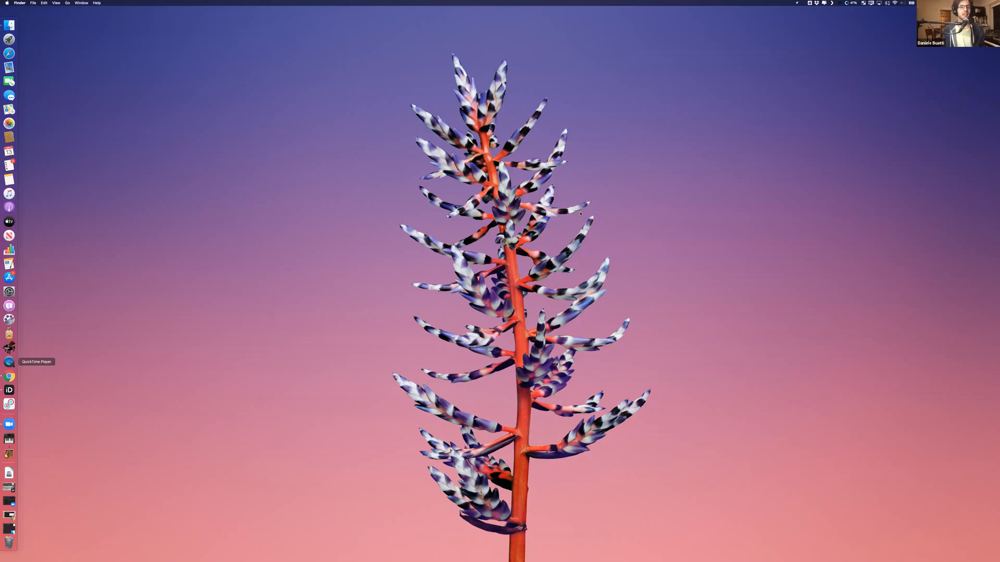
key("super+space")
type("garage")
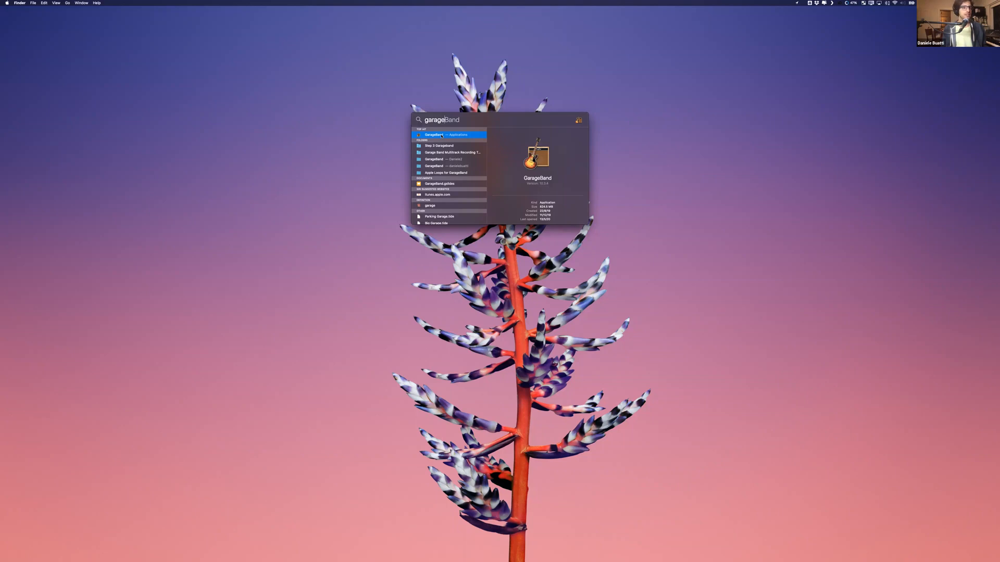
double_click(441, 136)
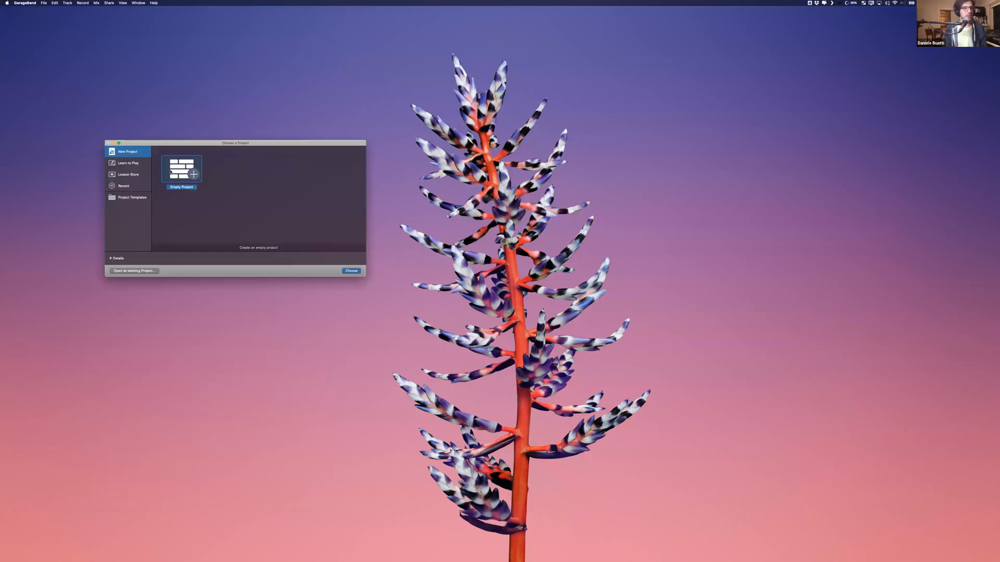
left_click(350, 270)
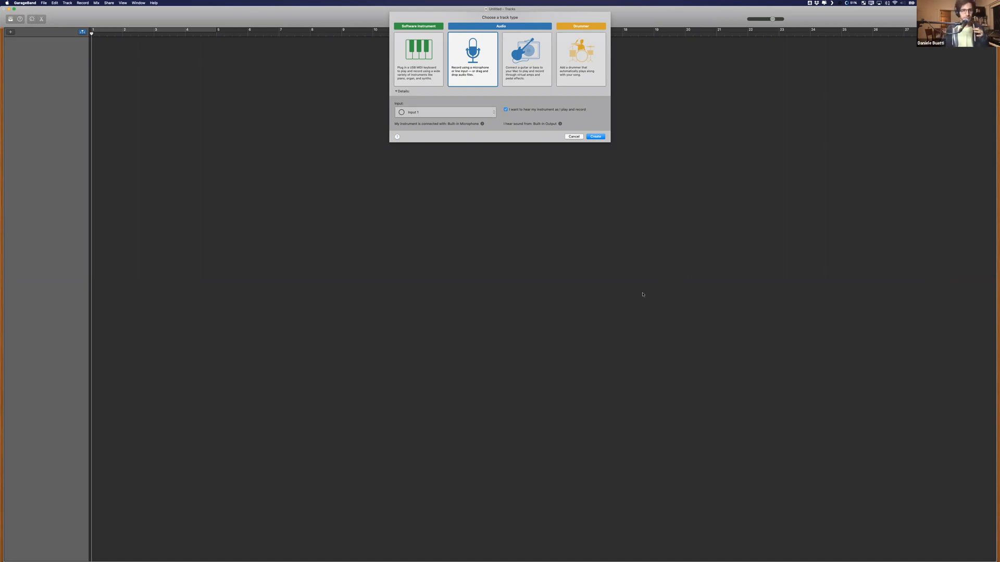
Create a microphone audio track that uses Input 1, with instrument monitoring enabled
left_click(627, 340)
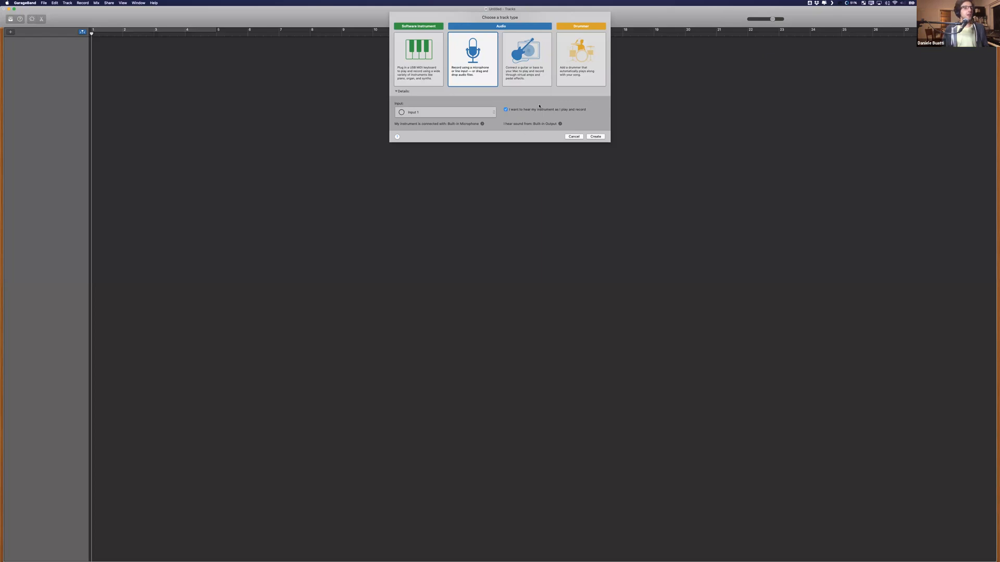
left_click(490, 79)
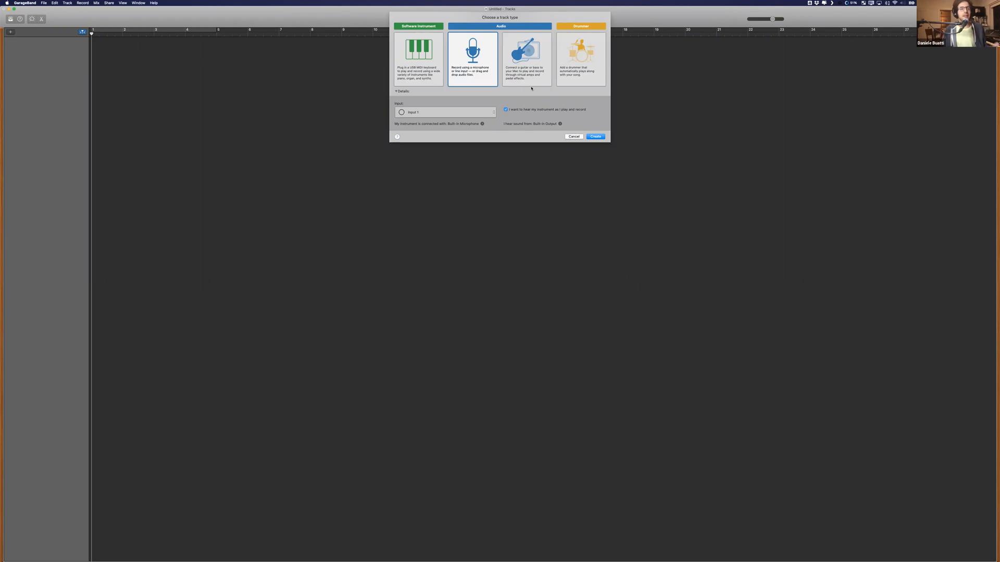
left_click(596, 136)
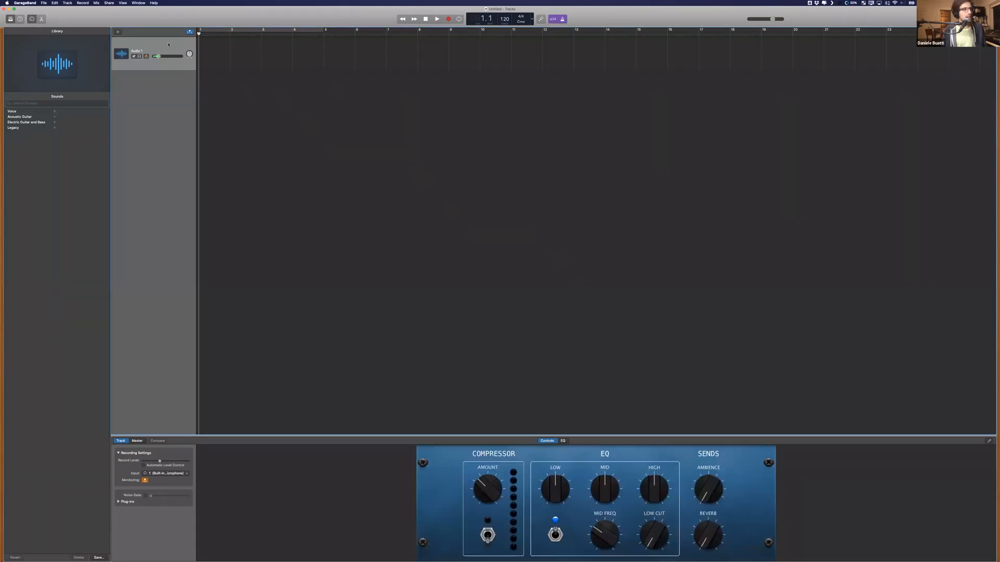
Add a second audio track and keep input monitoring on only for Audio 1
key("super+alt+a")
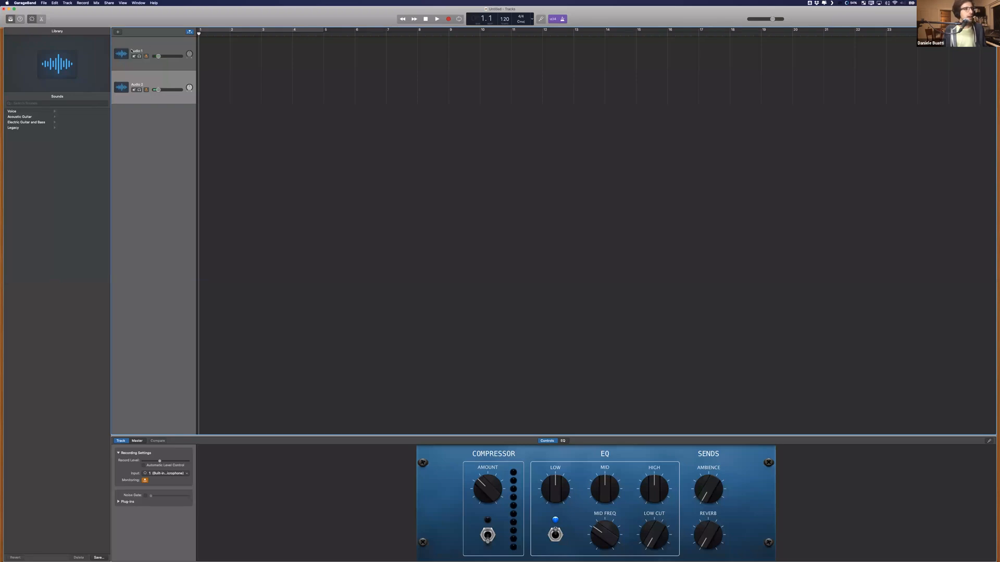
left_click(146, 90)
left_click(147, 57)
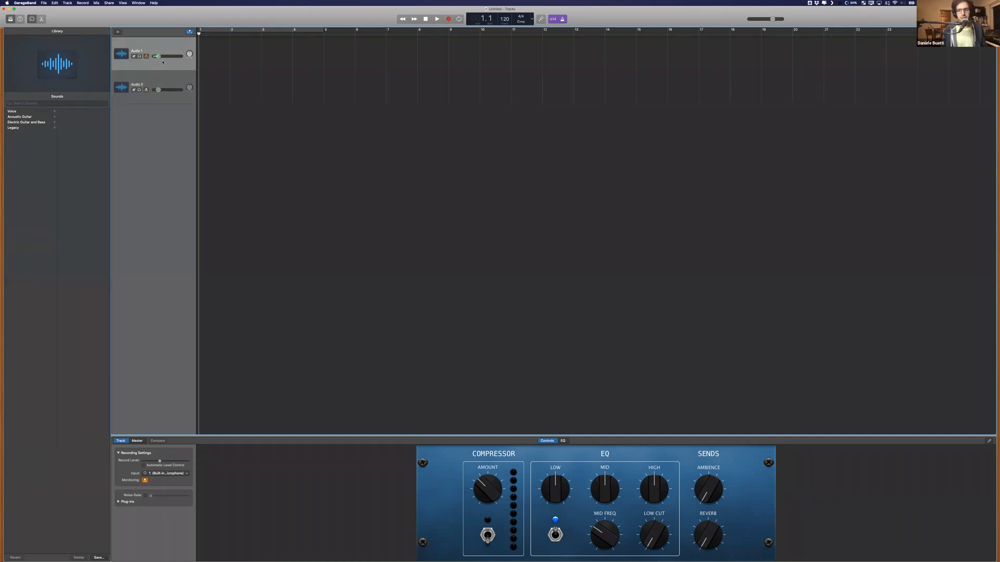
left_click(25, 3)
left_click(25, 16)
left_click_drag(124, 349, 375, 157)
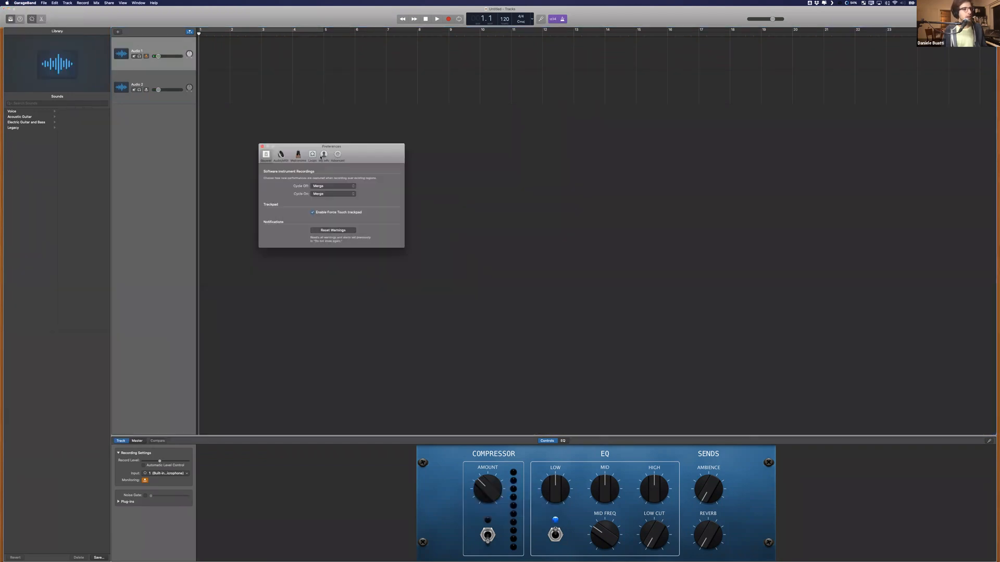
left_click(262, 146)
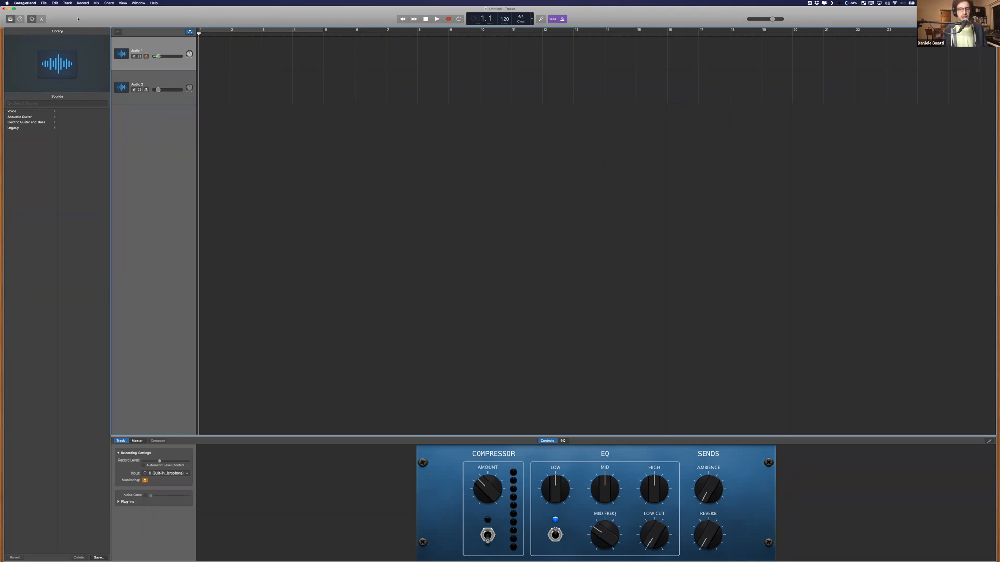
Set both the audio output device and the input device to Audient iD14 in the application preferences
left_click(31, 3)
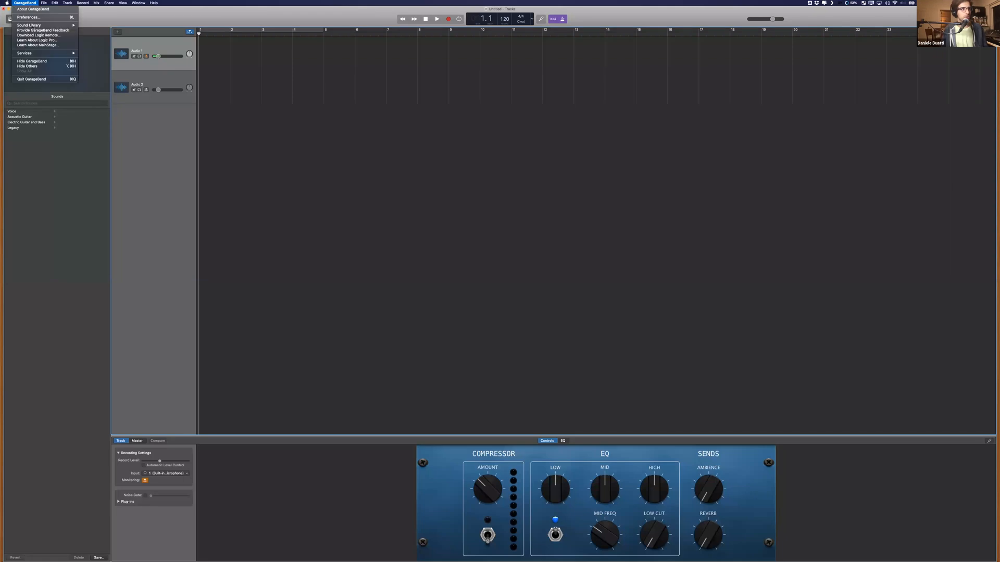
left_click(34, 18)
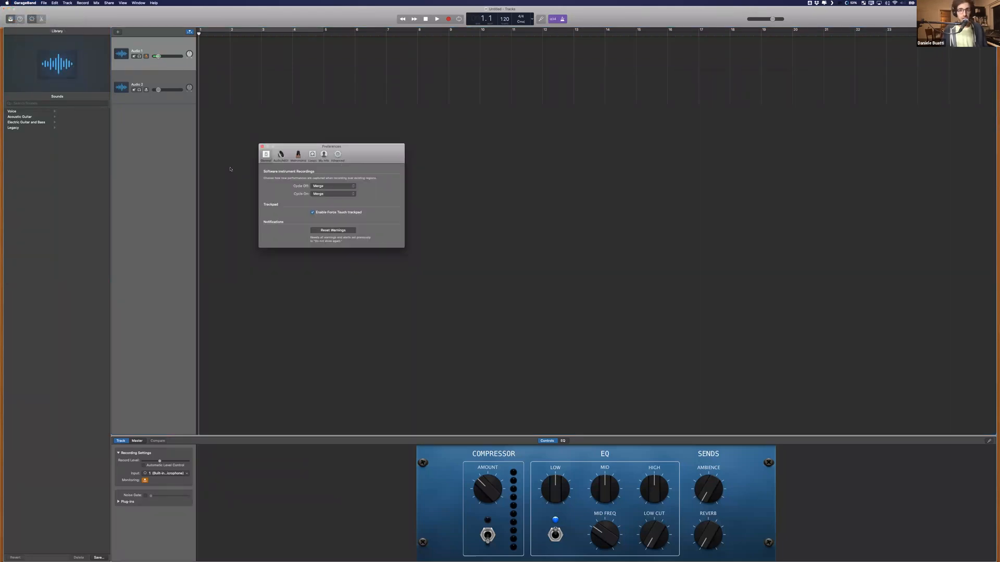
left_click(24, 3)
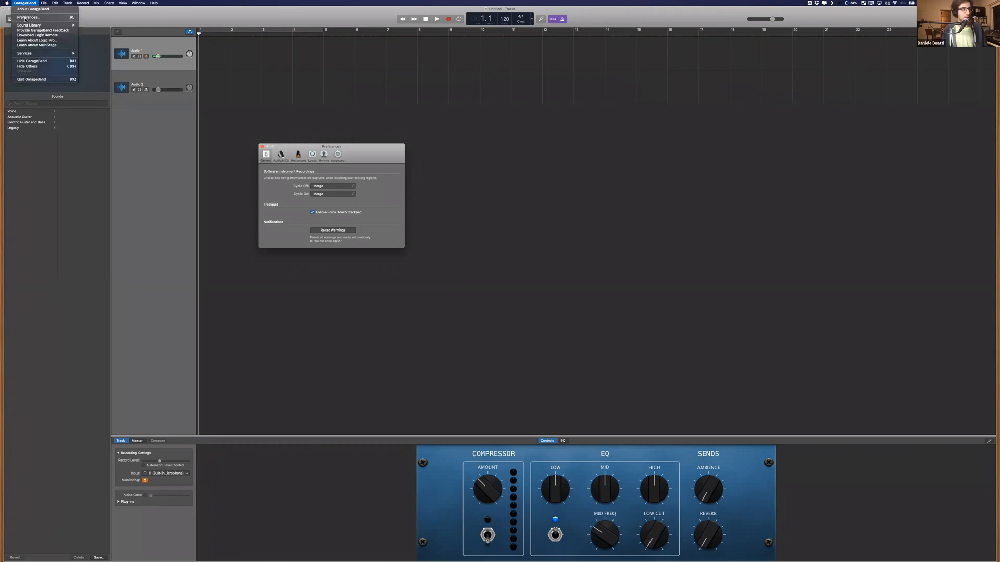
left_click(281, 154)
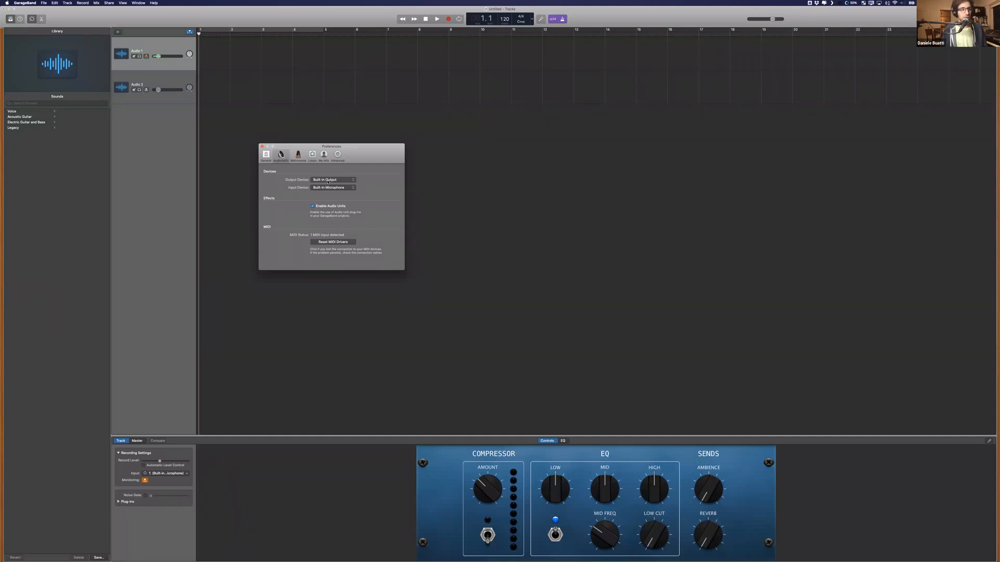
left_click(328, 180)
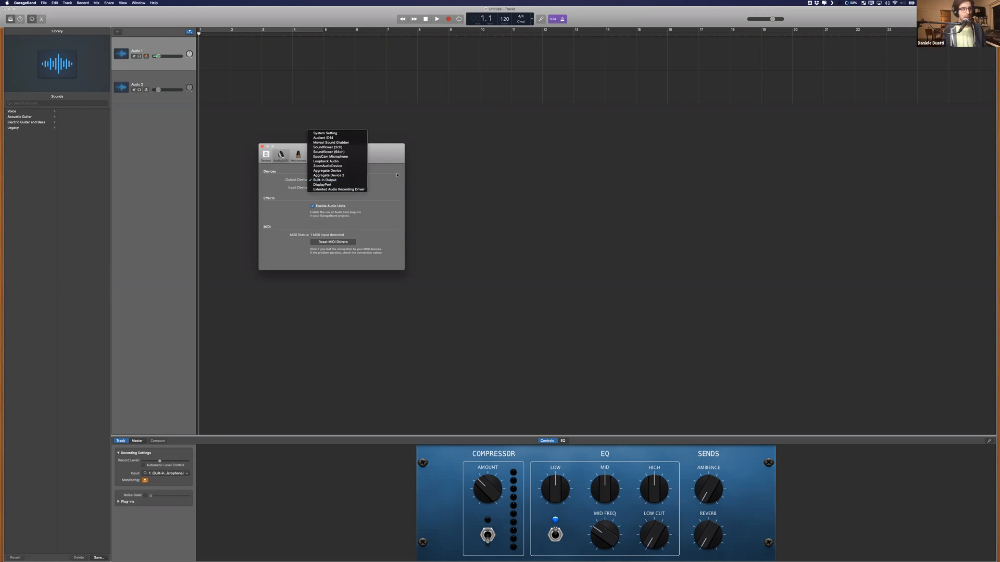
left_click(347, 139)
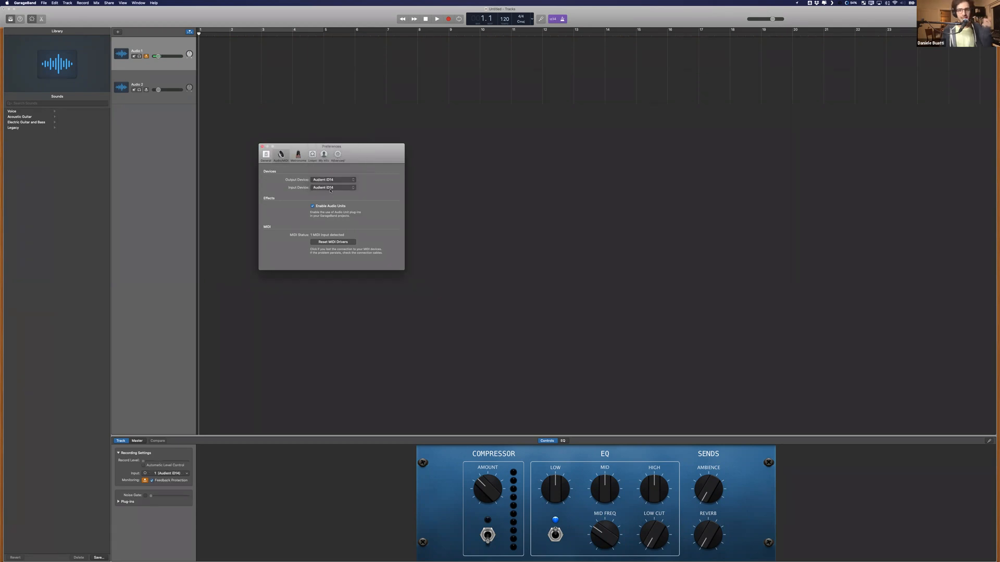
left_click(350, 188)
left_click(347, 188)
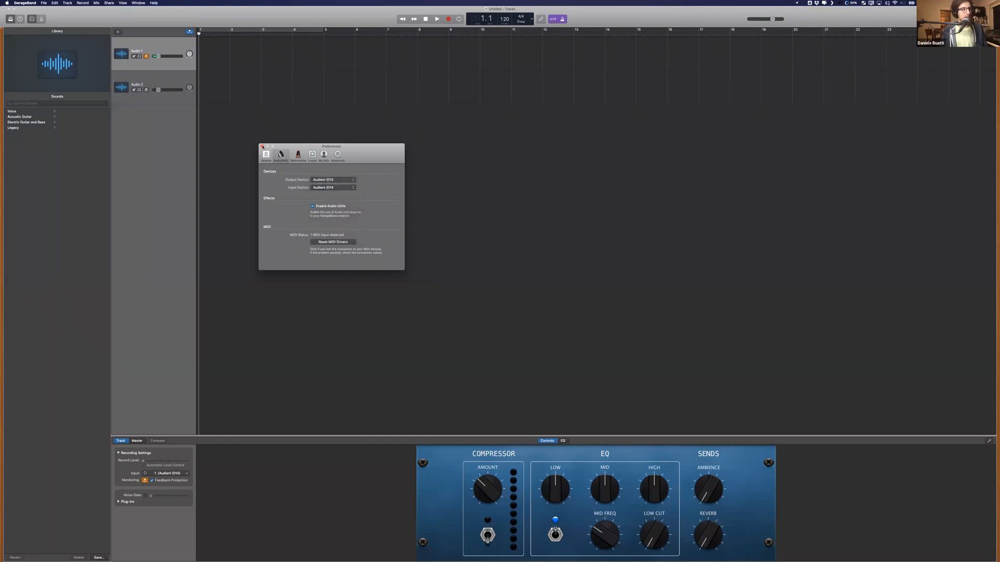
left_click(263, 147)
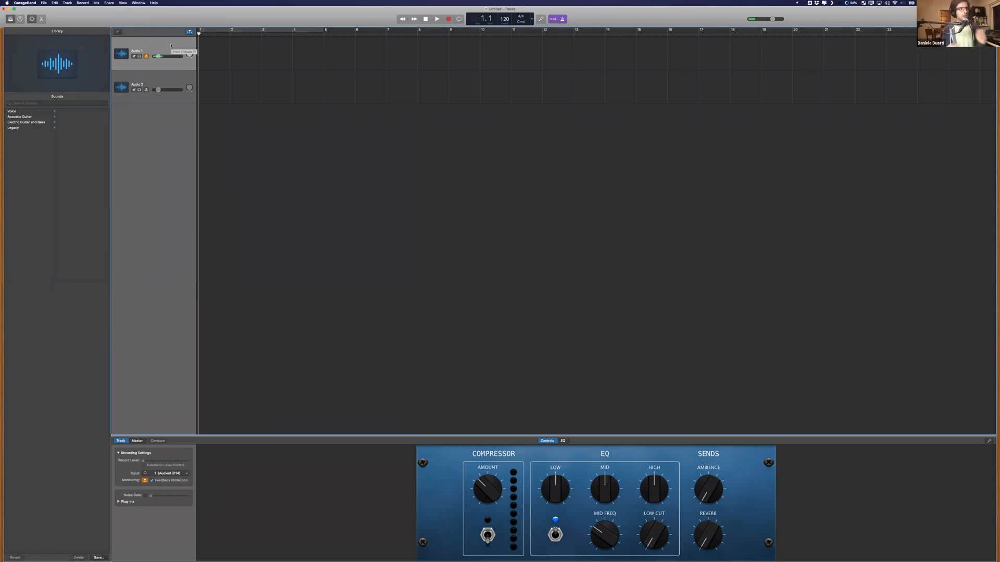
Test higher volume levels on the Audio 1 track and settle on a low level
left_click_drag(158, 56, 173, 54)
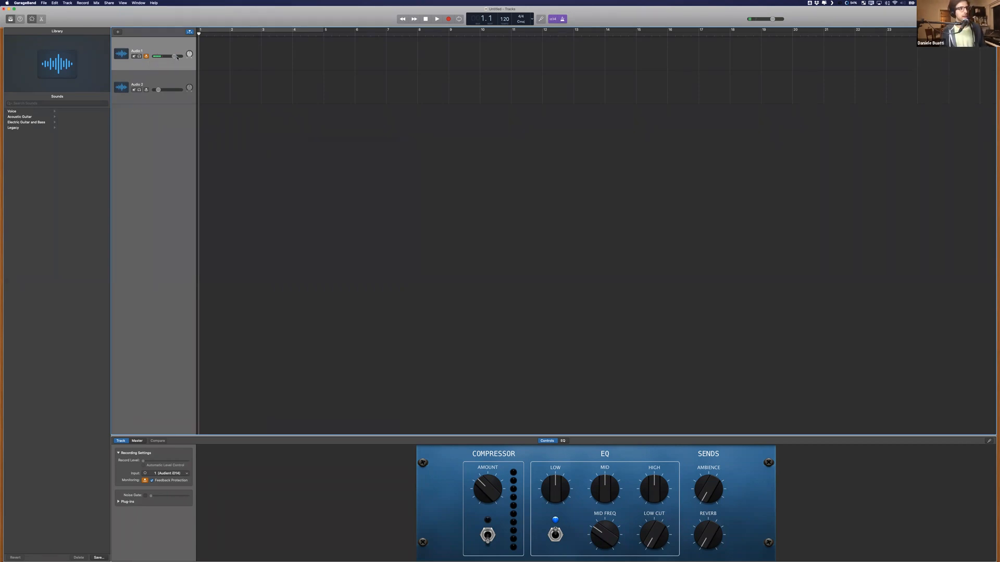
left_click(174, 56)
left_click_drag(175, 56, 167, 56)
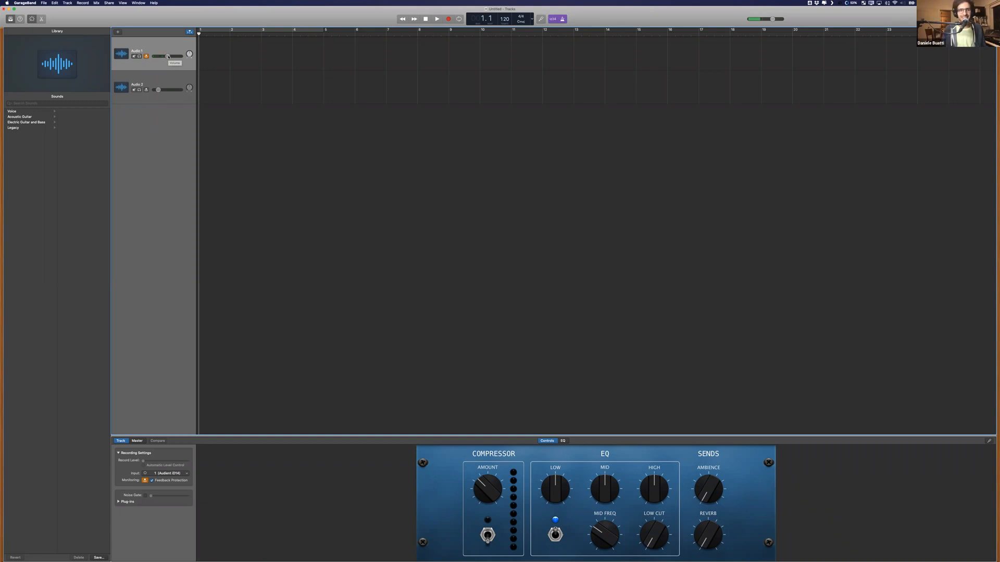
left_click(168, 56)
left_click_drag(153, 56, 156, 56)
Switch to Finder, open a new window and enlarge it over the project
key("super+Tab")
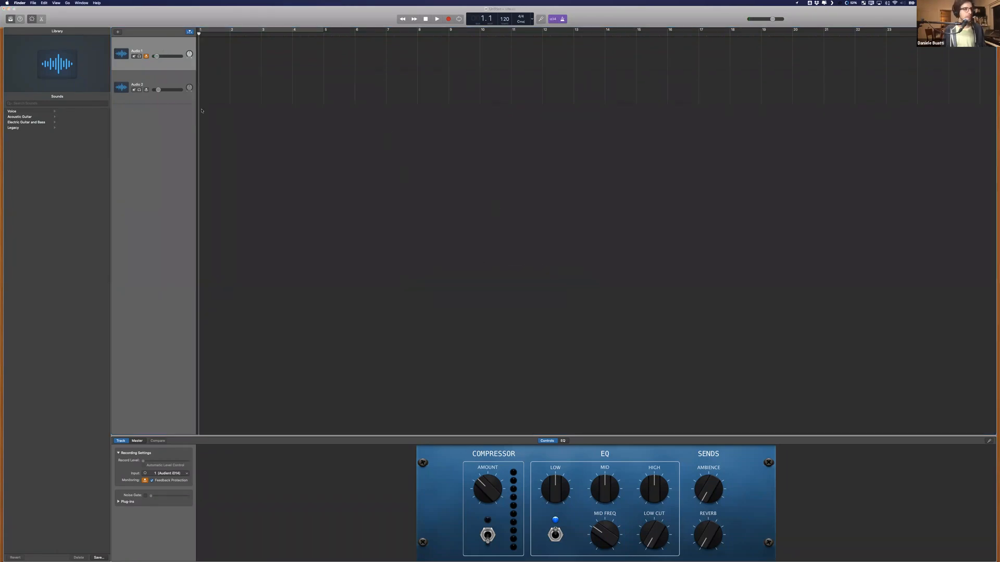
key("super+n")
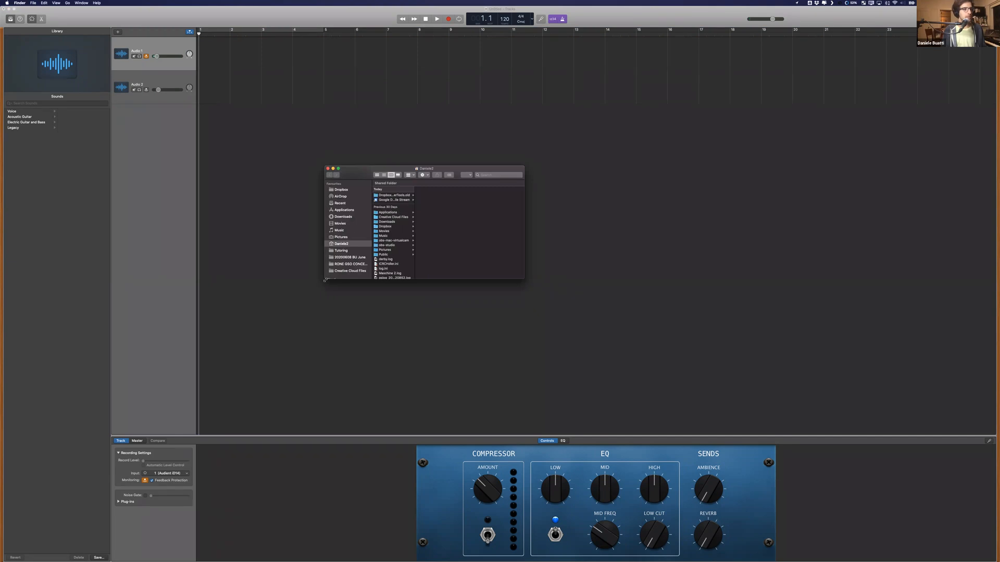
left_click_drag(325, 279, 114, 416)
Browse Google Drive through BE YOU ORG, PROJECTS and MTT to the recording tutorial's Step 2 Obtain a Backing Track folder
left_click(134, 334)
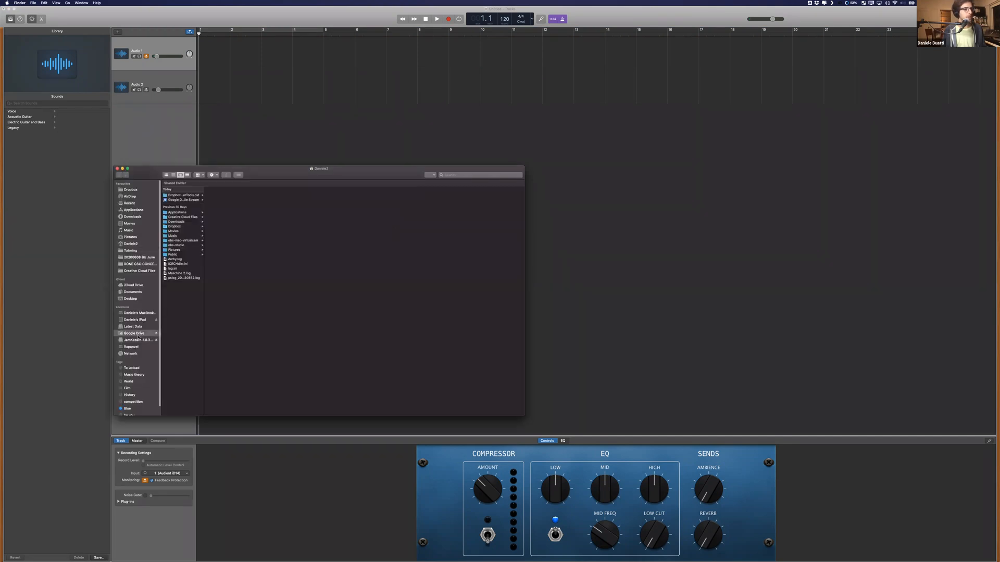
left_click(176, 182)
left_click(232, 183)
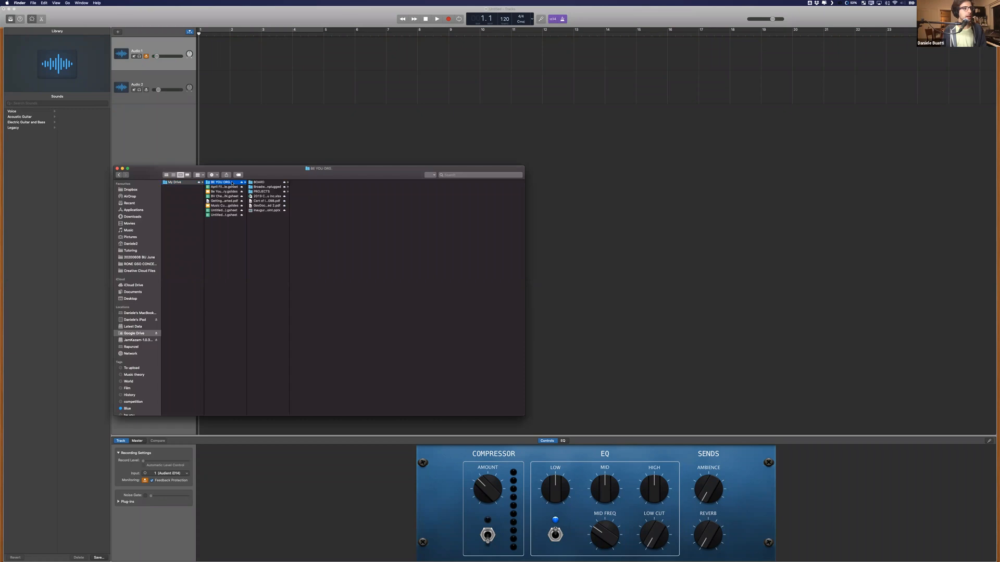
left_click(261, 192)
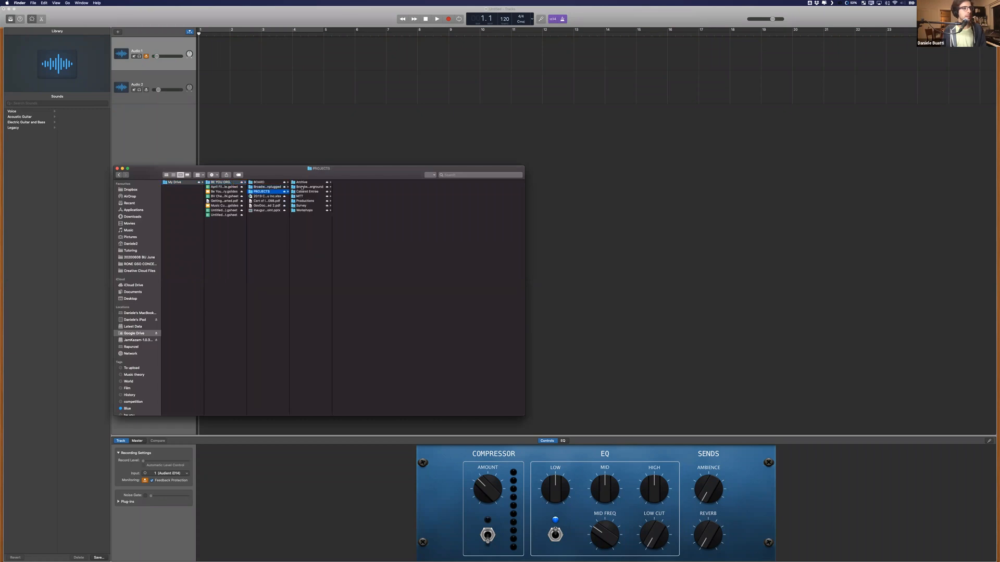
left_click(304, 196)
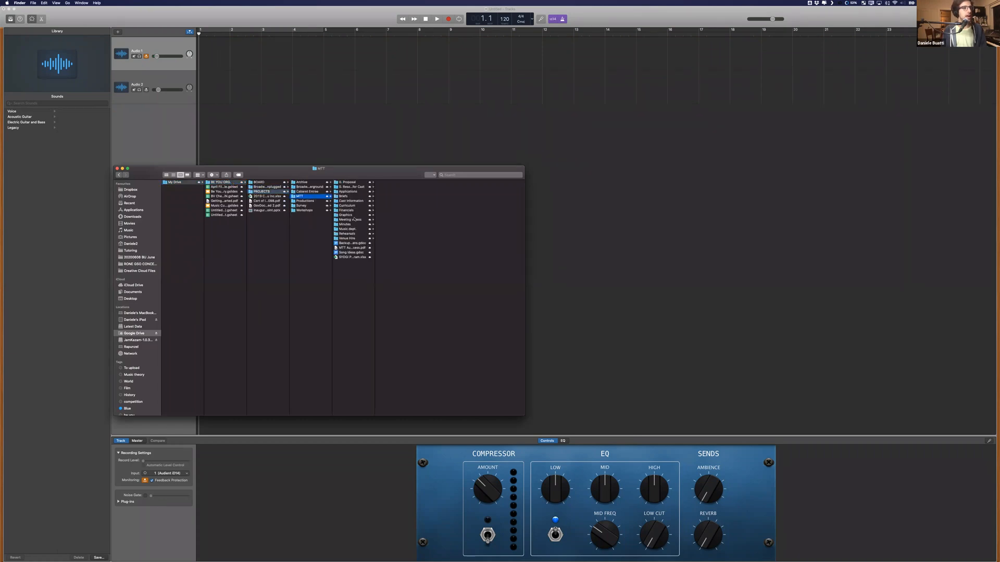
left_click(357, 192)
left_click(357, 187)
double_click(418, 214)
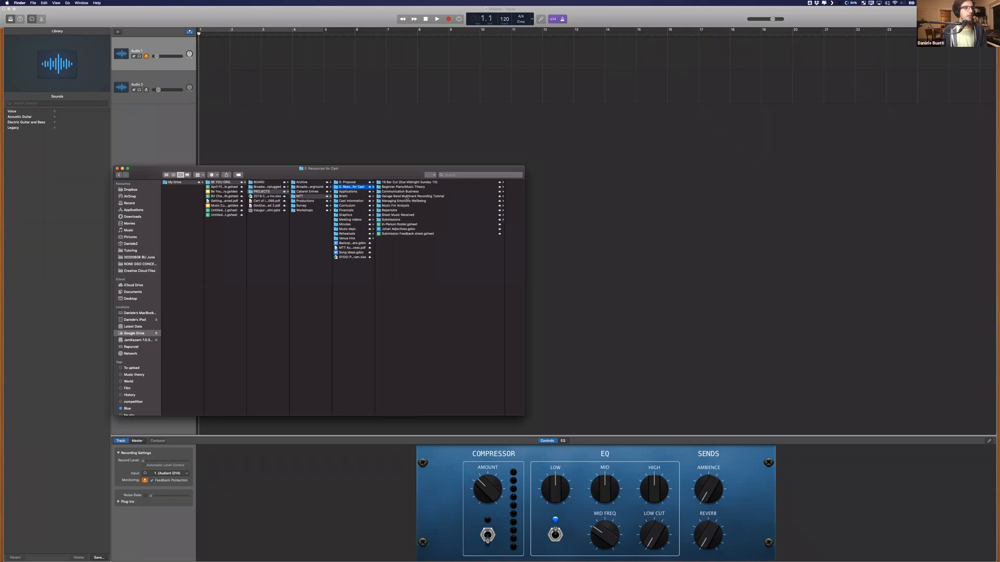
left_click(407, 196)
left_click(426, 192)
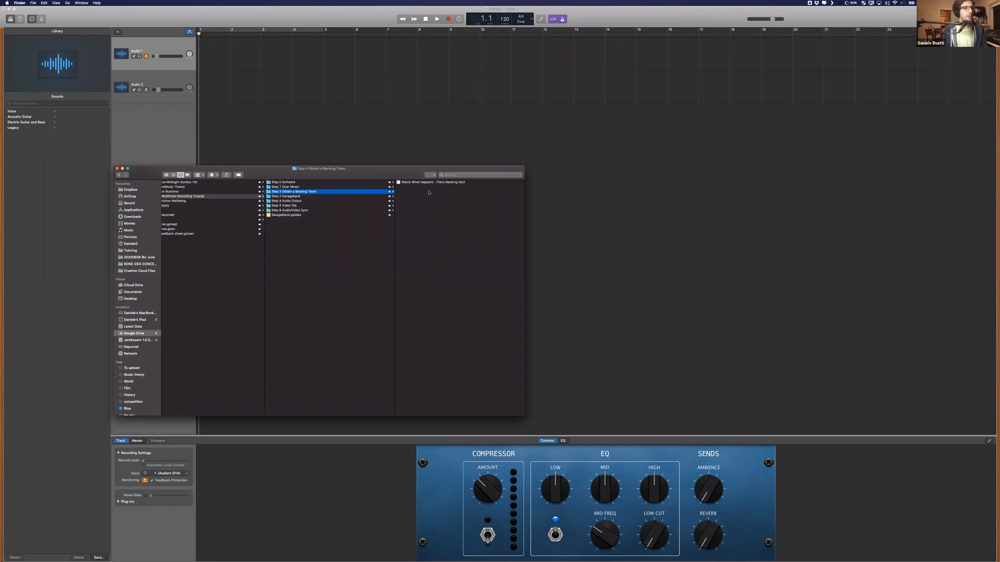
Import Watch What Happens - Piano Backing.mp3 at the start of the second track in GarageBand and play it briefly
left_click_drag(460, 184, 199, 90)
key("super+Tab")
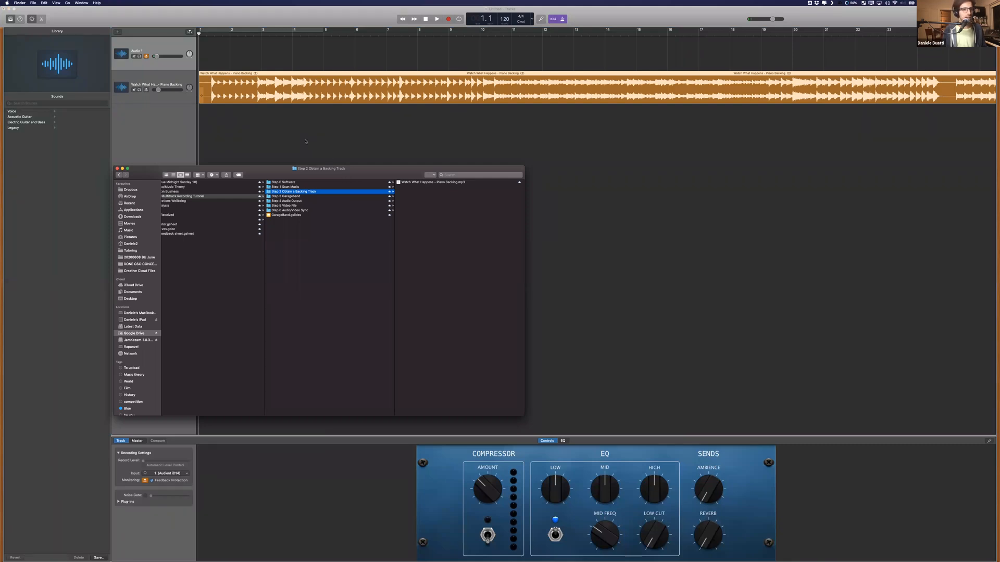
left_click(198, 89)
key("space")
key("space")
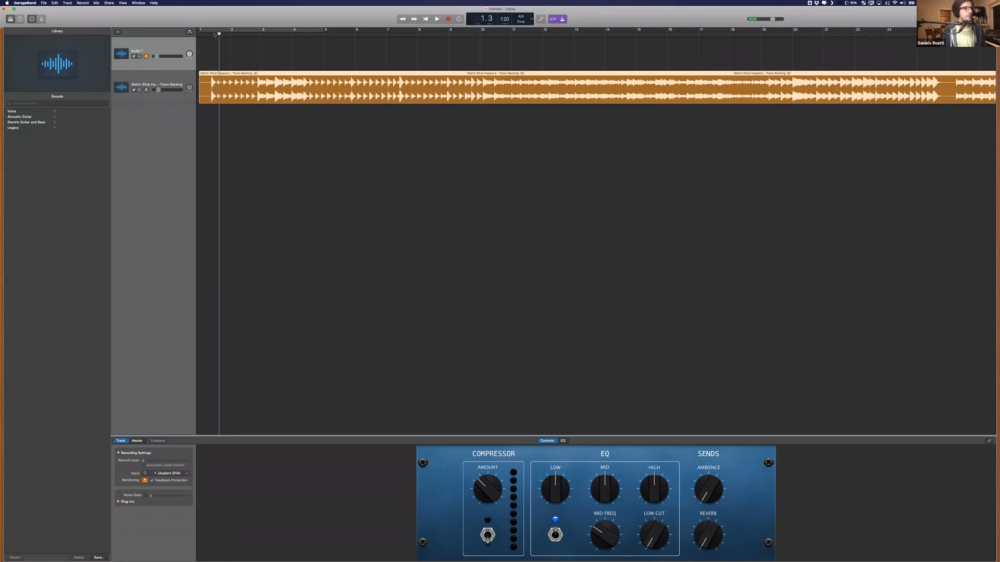
Set the output device to ZoomAudioDevice in the audio preferences and close them
key("space")
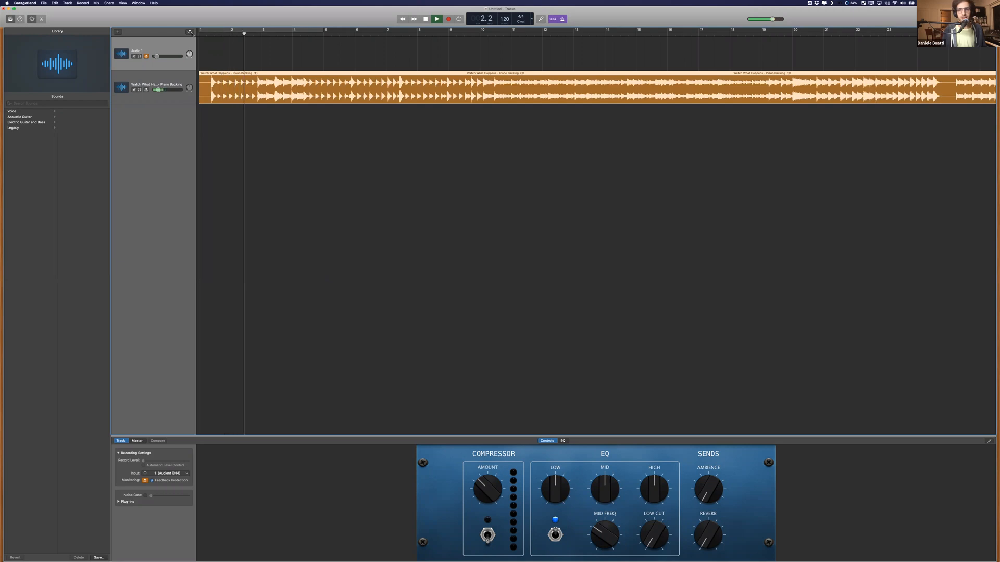
left_click(25, 3)
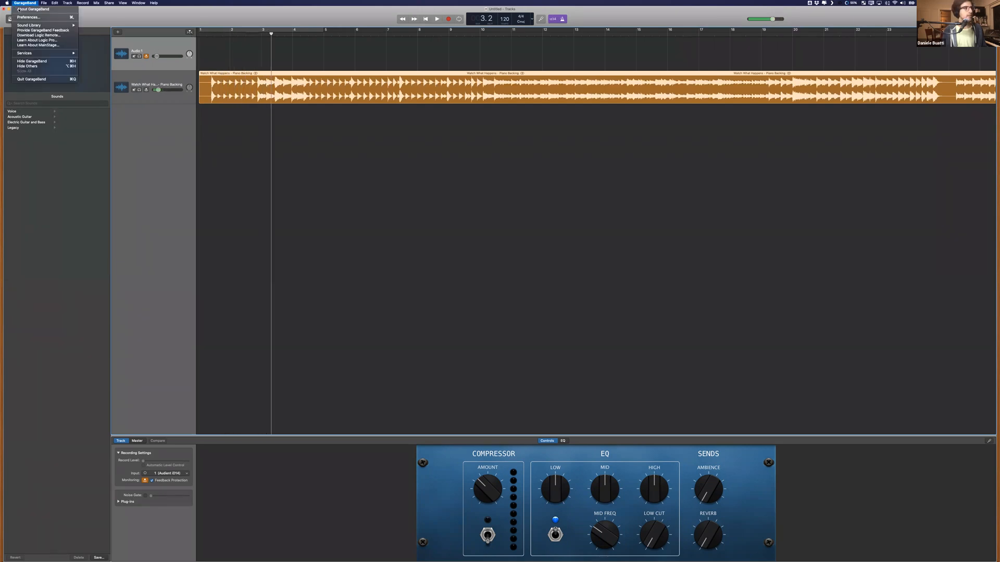
left_click(30, 18)
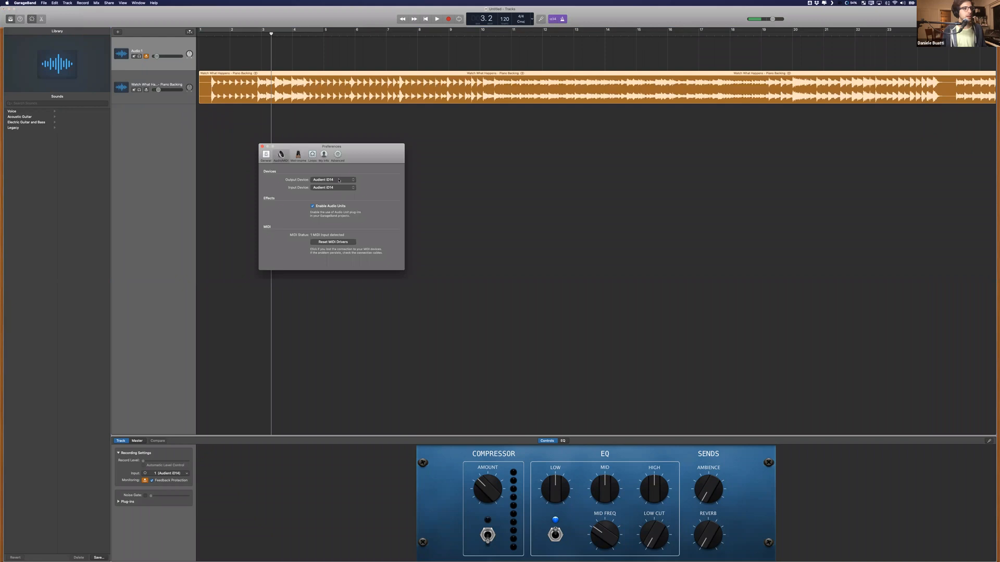
left_click(339, 180)
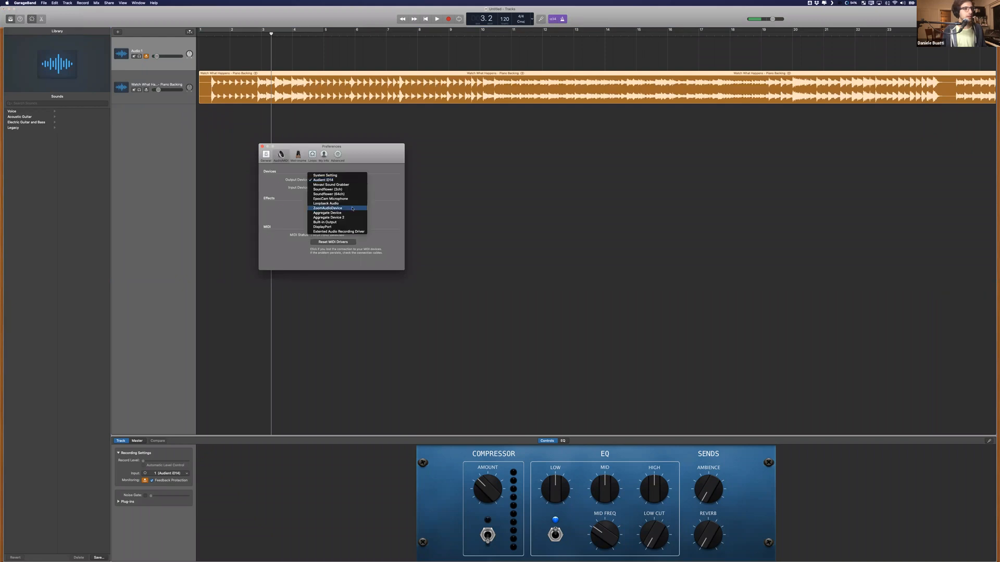
left_click(352, 208)
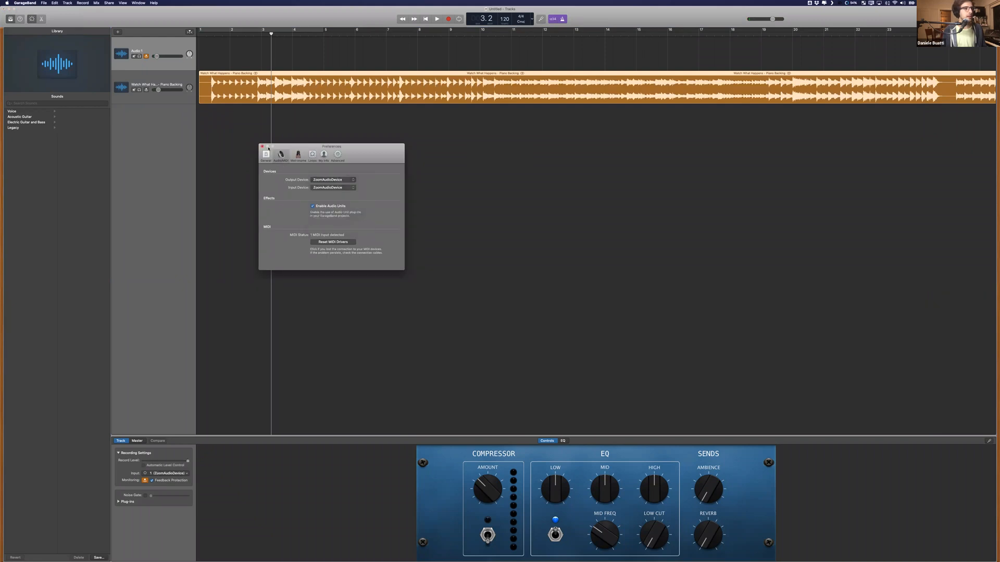
left_click(262, 147)
Turn off the count-in and the metronome during playback of the backing track, and stop playback
key("space")
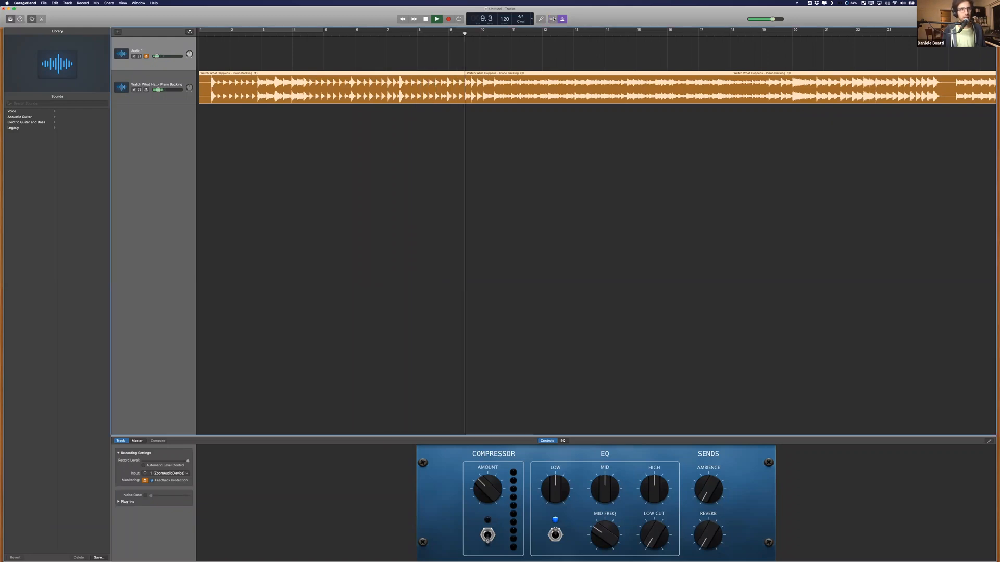
left_click(553, 20)
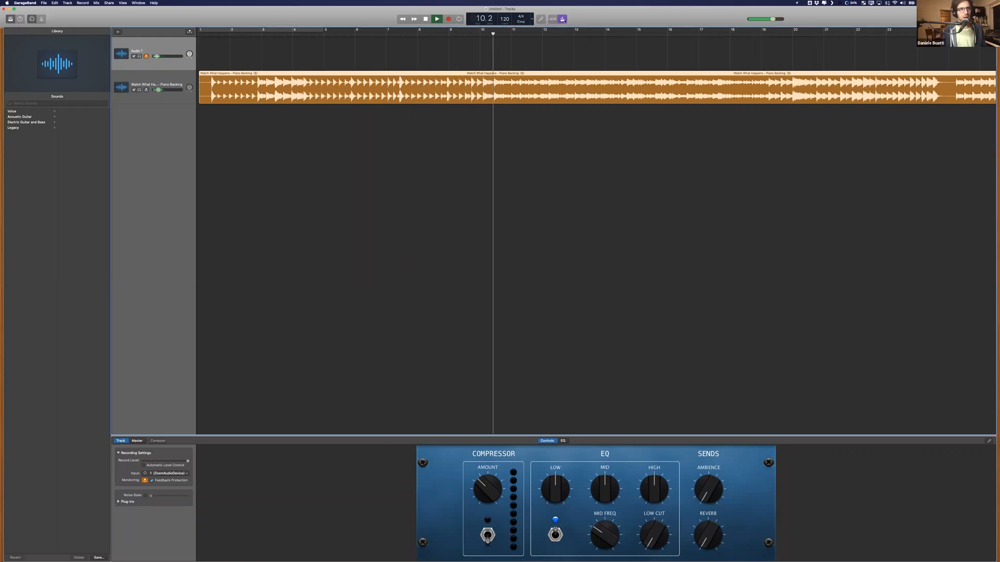
left_click(563, 20)
key("space")
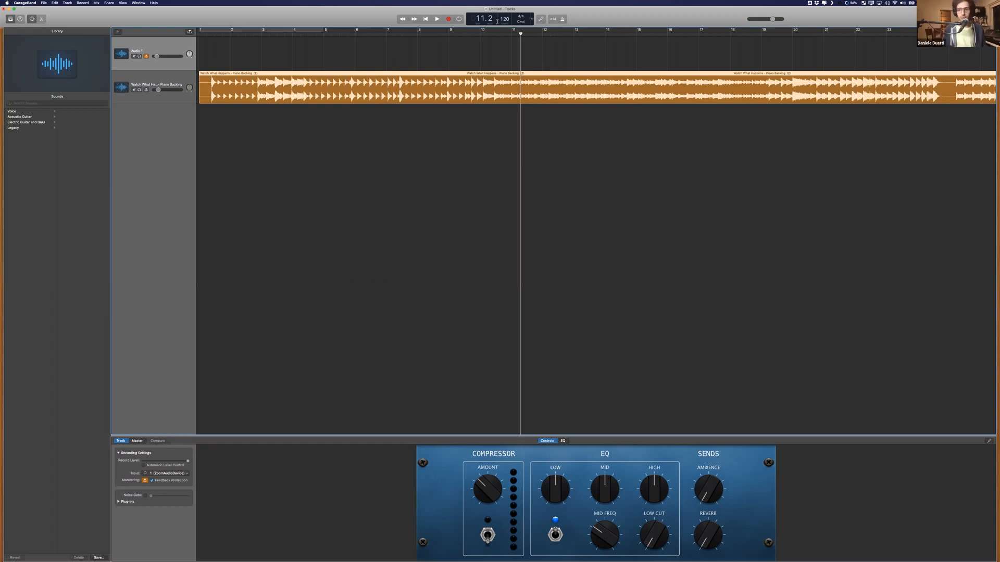
Record a short test take on the Audio 1 track from the start of the project to about bar 4
double_click(498, 21)
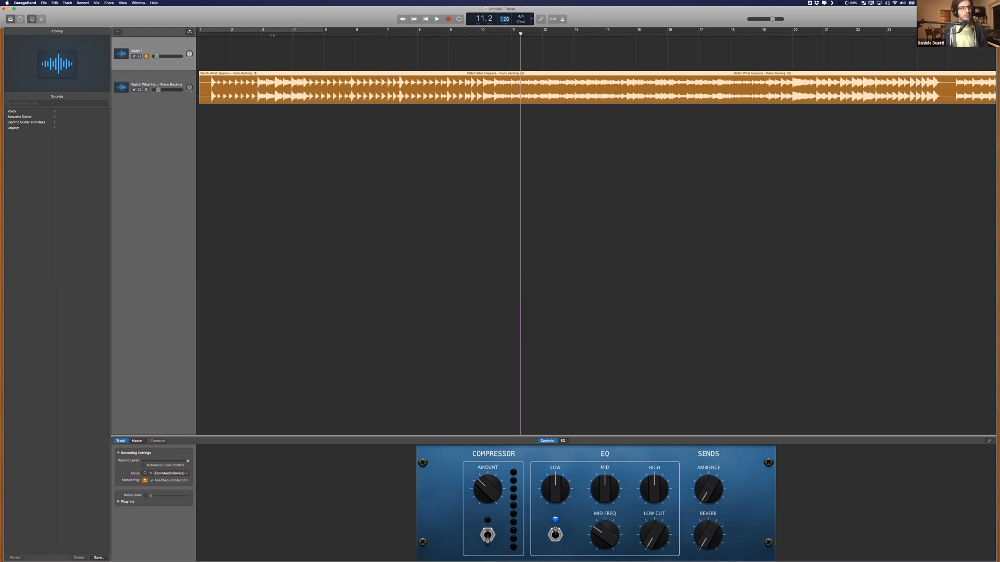
key("Return")
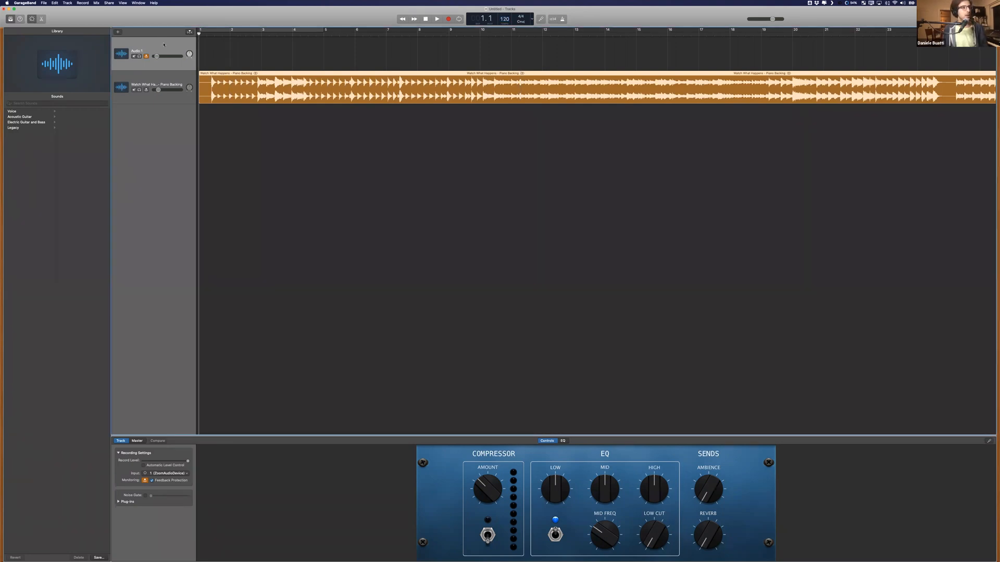
left_click(164, 45)
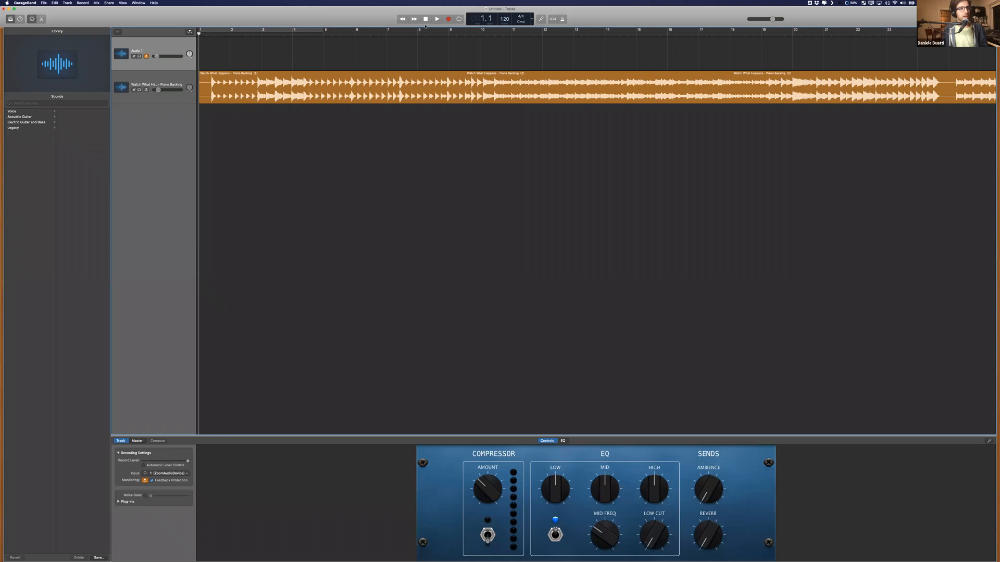
key("r")
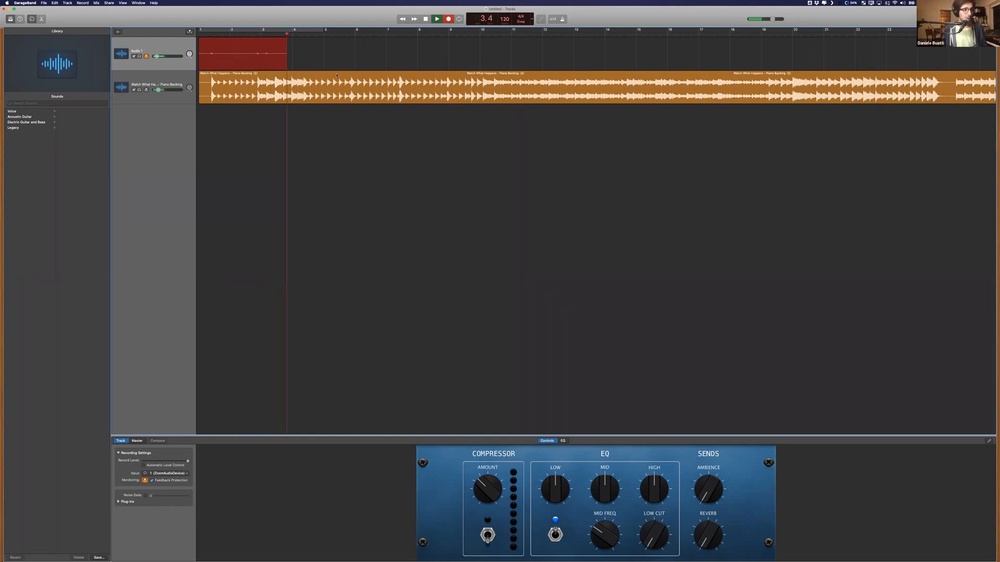
key("space")
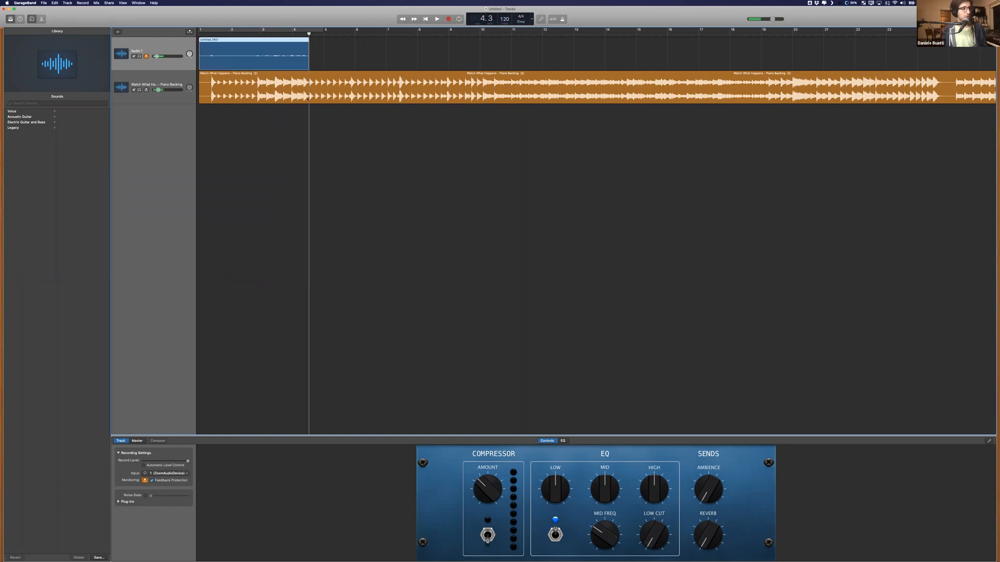
Export the song to disk as an MP3 named NAME THE FILE in the Step 3 Garageband folder
left_click(110, 3)
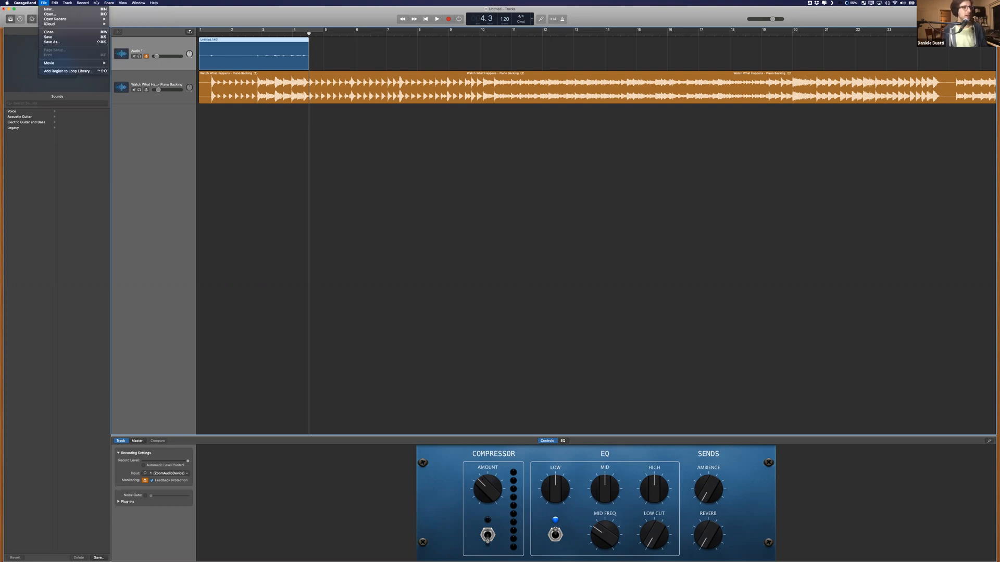
mouse_move(96, 3)
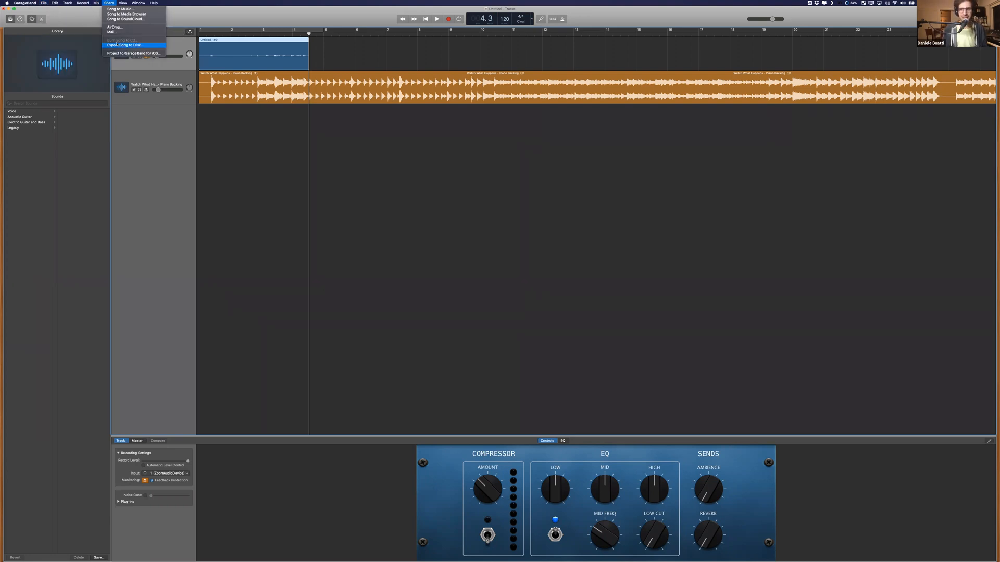
left_click(117, 45)
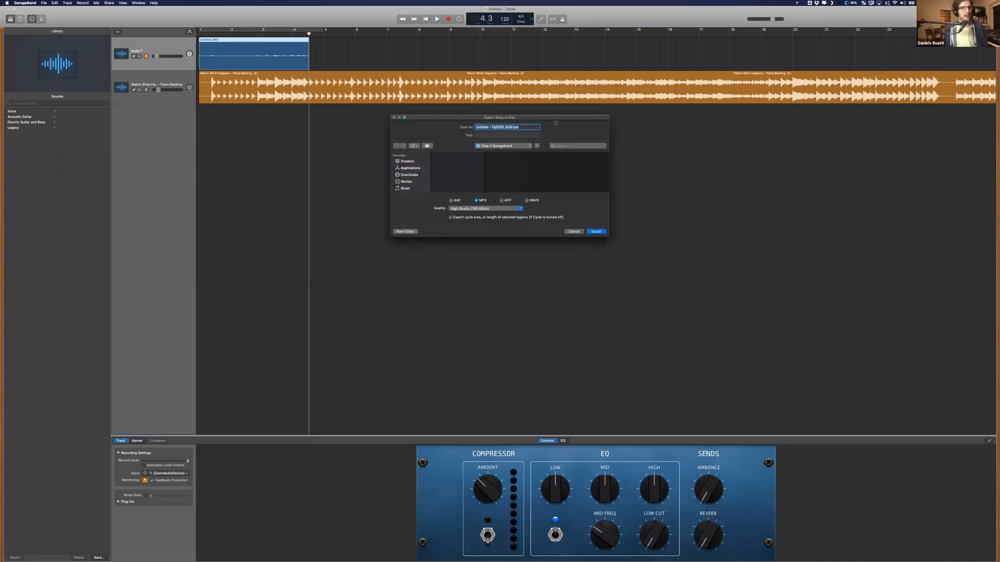
type("NAME THE FILE")
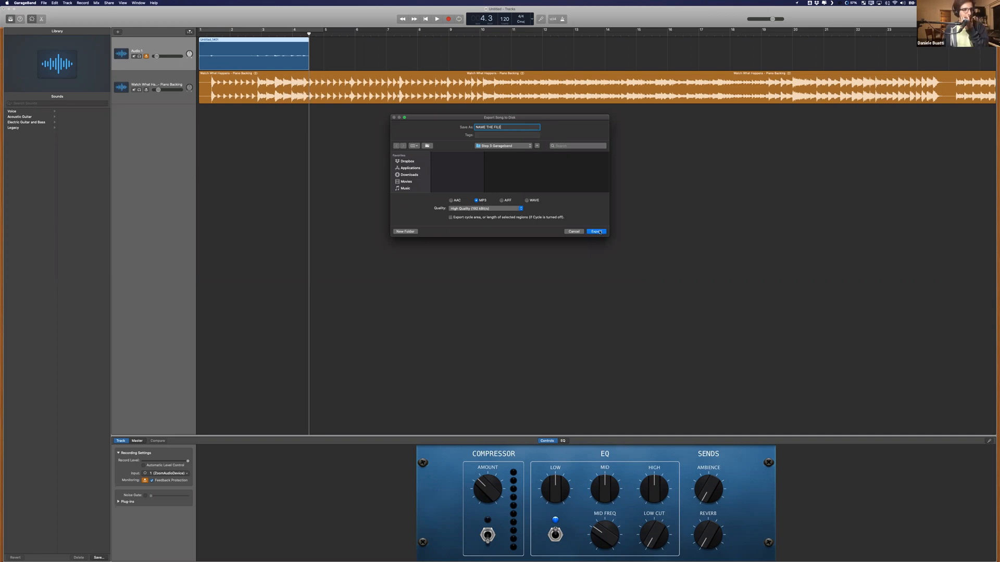
left_click(597, 231)
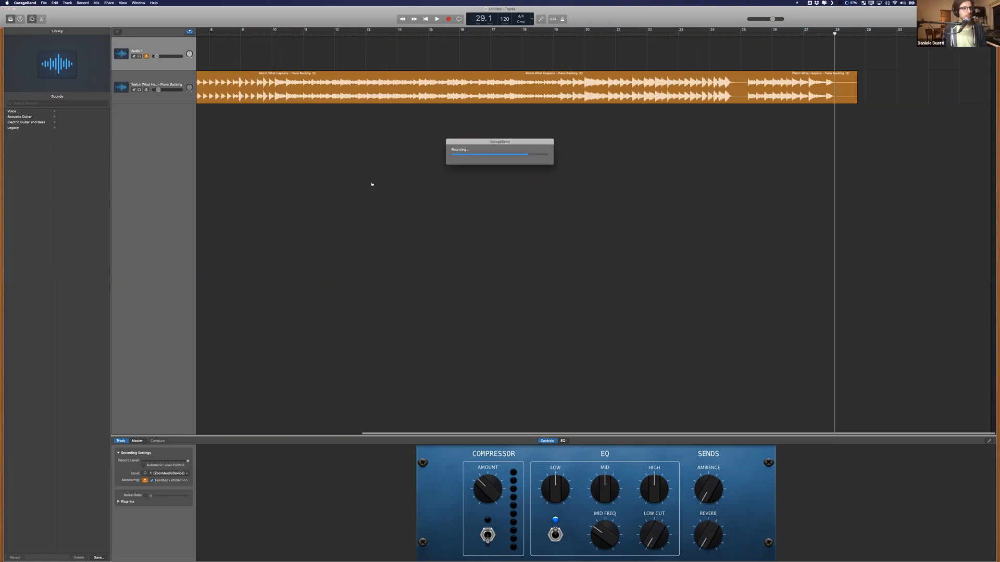
Switch to Finder and preview the exported NAME THE FILE.mp3 in the Step 3 Garageband folder
key("super+Tab")
left_click(354, 197)
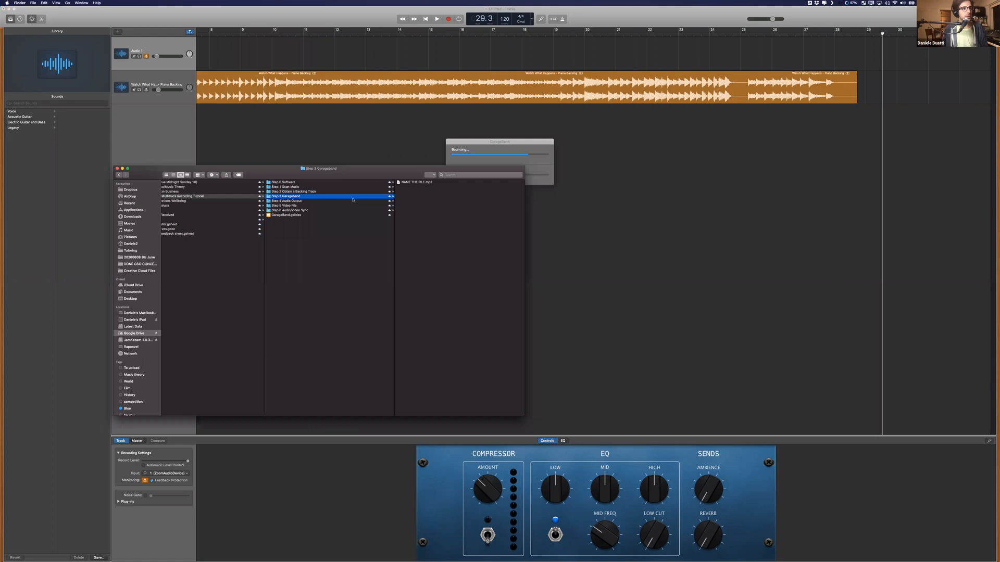
key("Right")
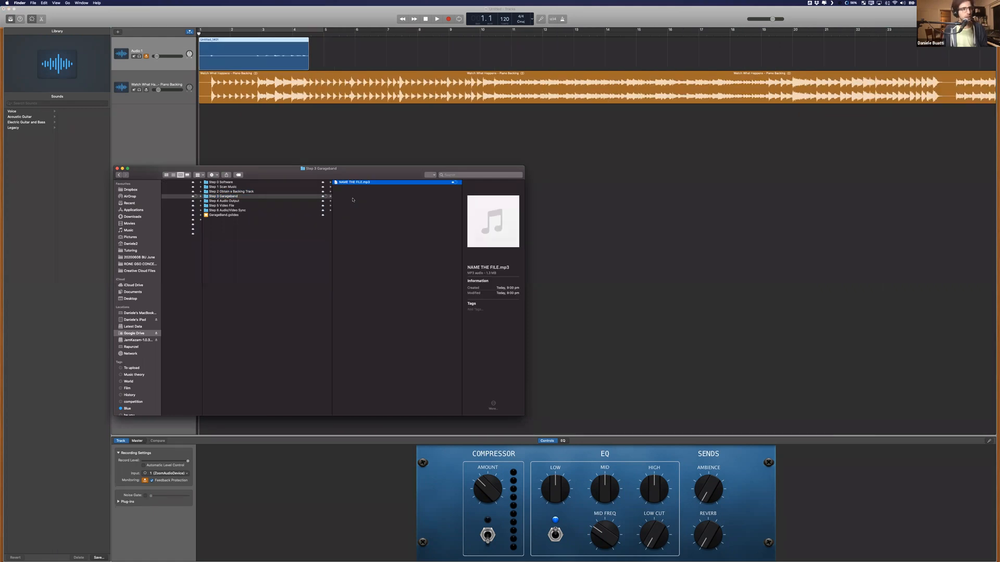
key("space")
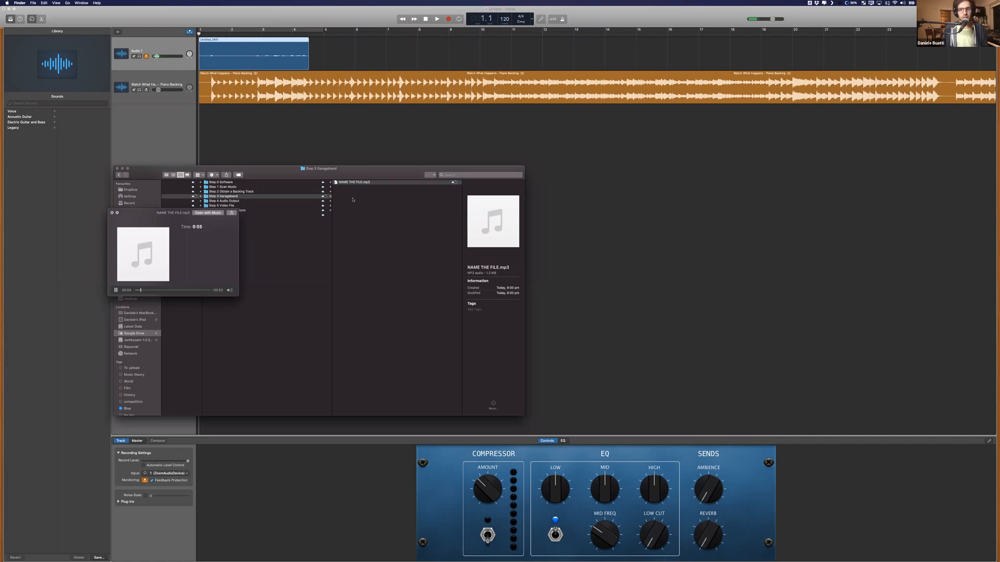
key("space")
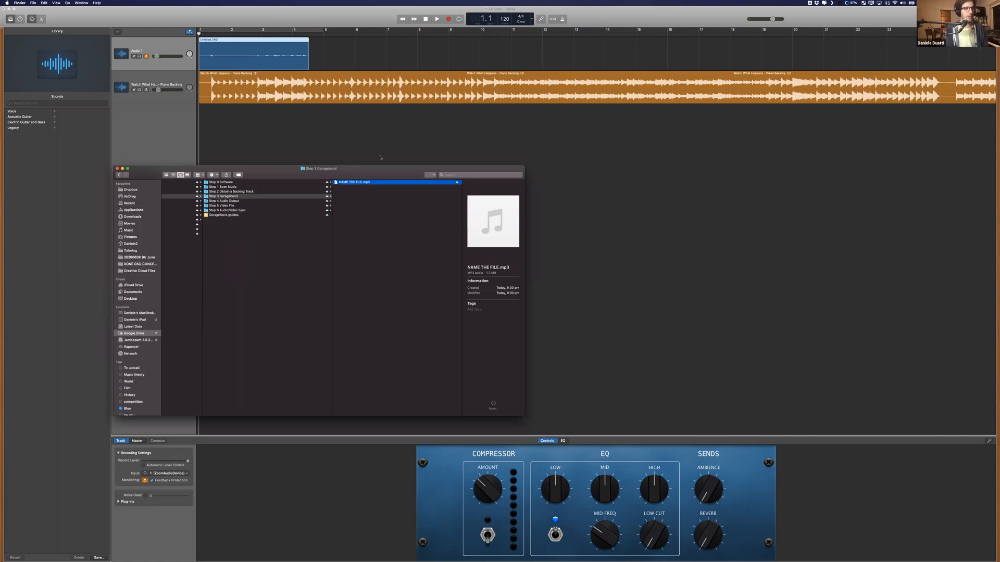
Move the Finder window slightly up and try to launch Final Cut Pro through a Spotlight search
left_click_drag(380, 158, 377, 143)
key("cmd+space")
type("final")
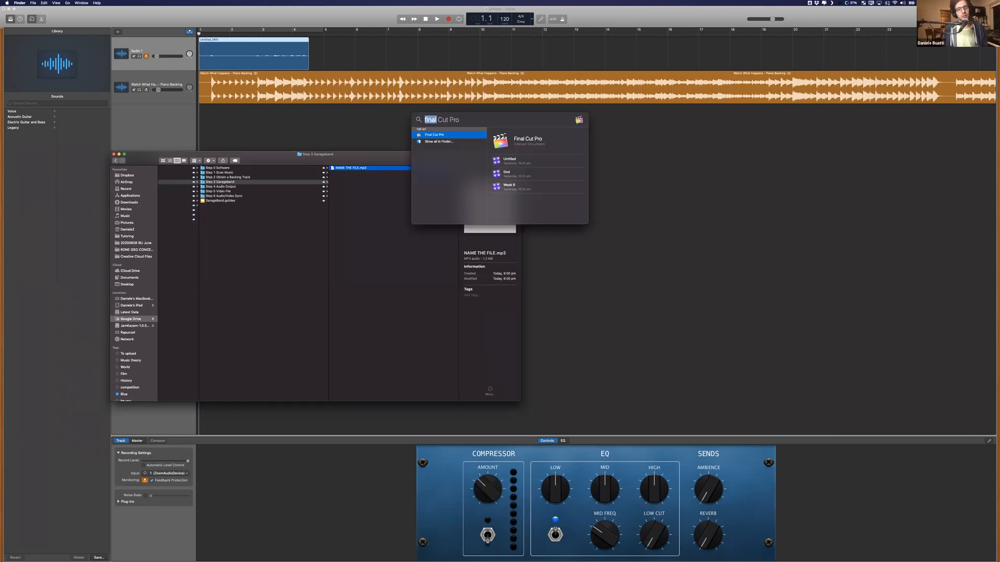
key("Return")
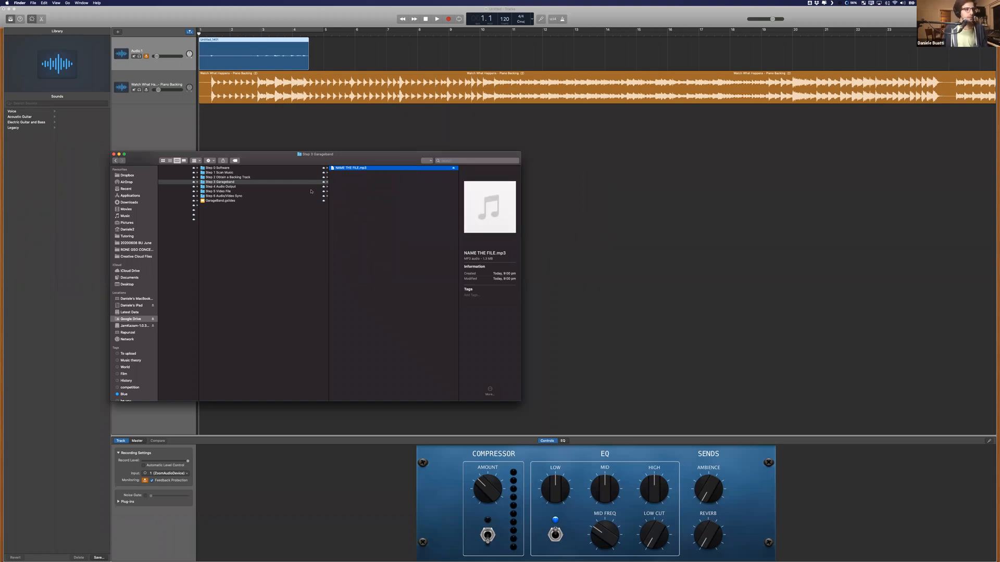
Browse to the Step 5 Video File folder and check its two video files
key("Left")
key("Down")
key("Down")
key("Right")
key("shift+Down")
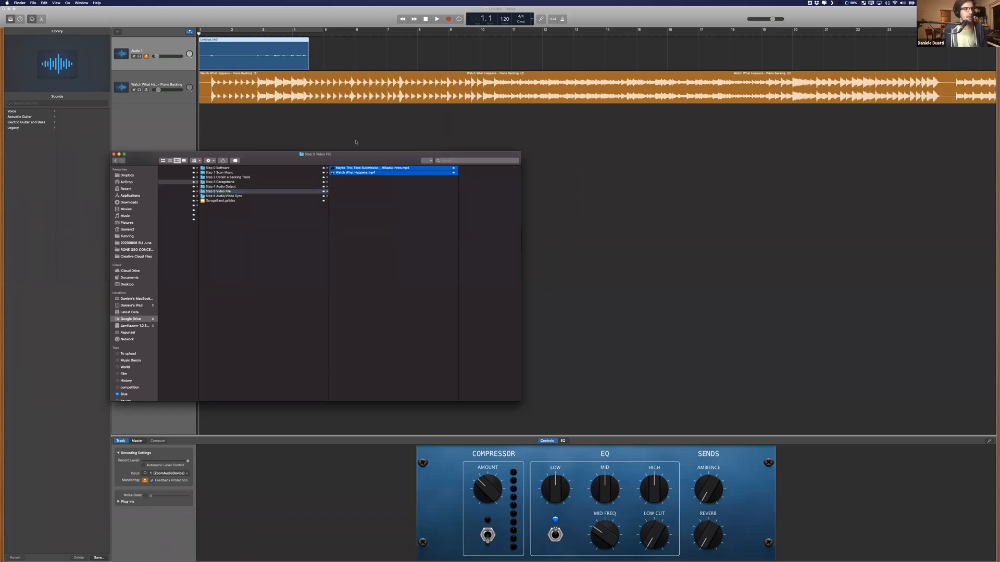
key("Left")
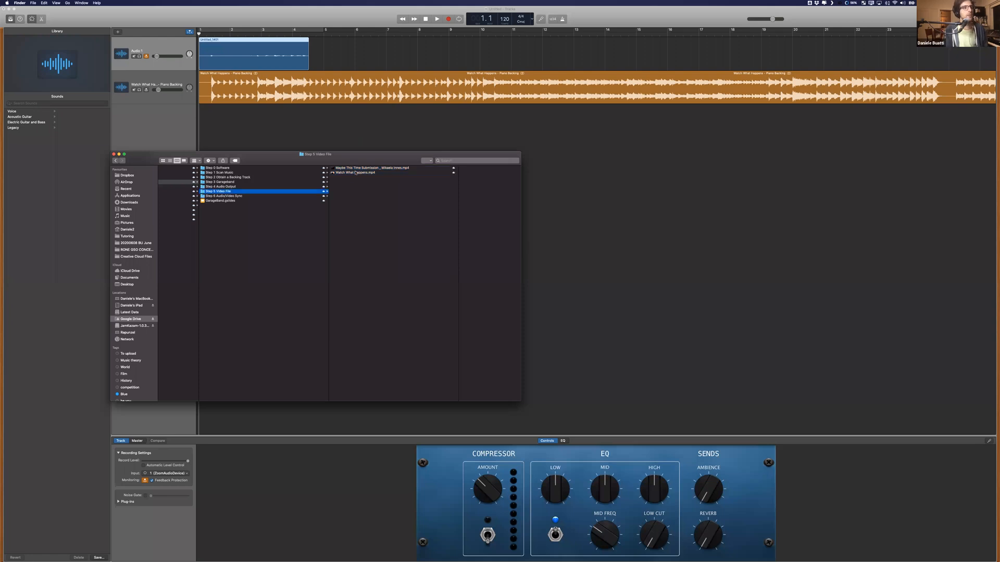
Launch iMovie through Spotlight, allow it to access files on the removable volume and view the My Movie project
key("super+space")
type("fi")
type("ovie")
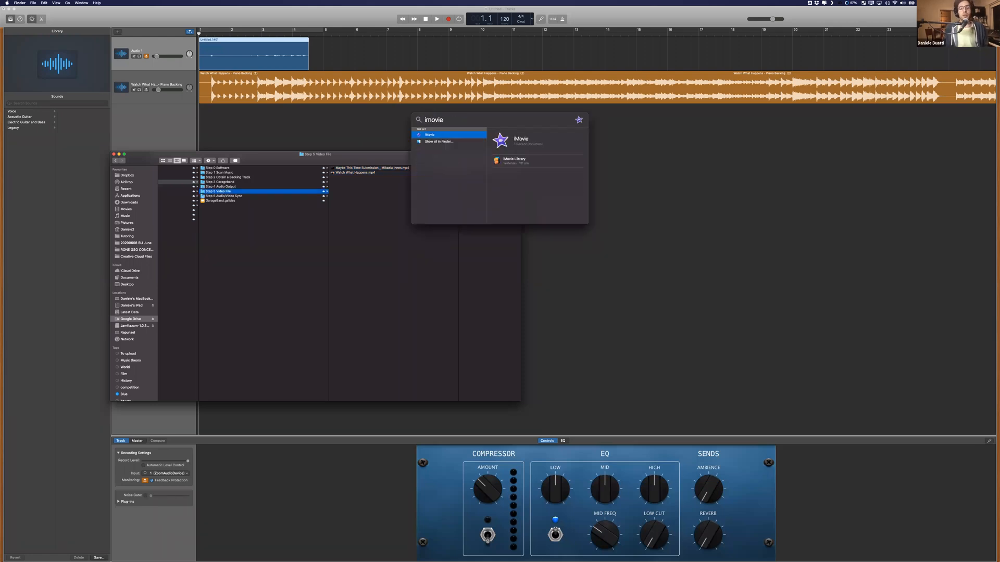
key("Return")
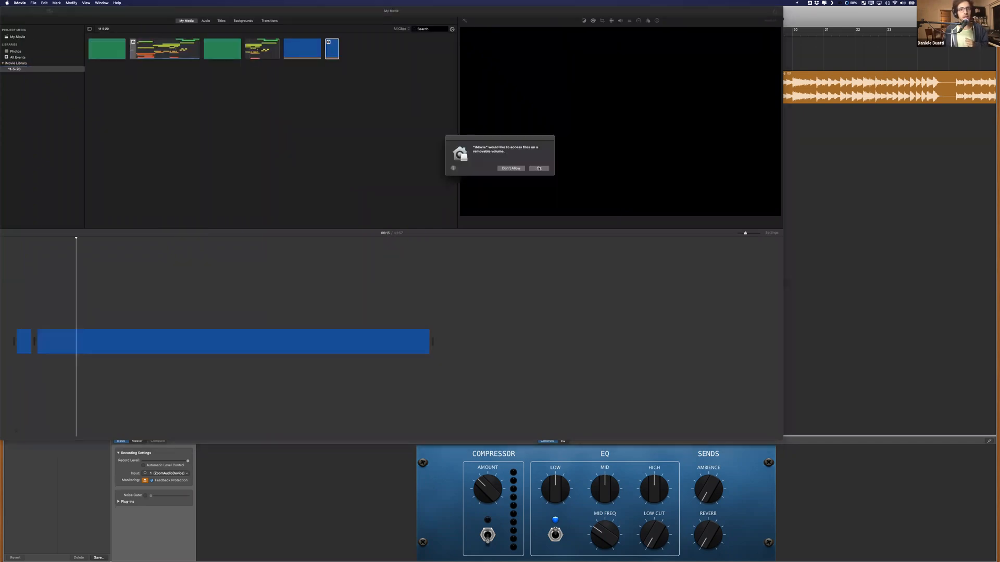
left_click(540, 169)
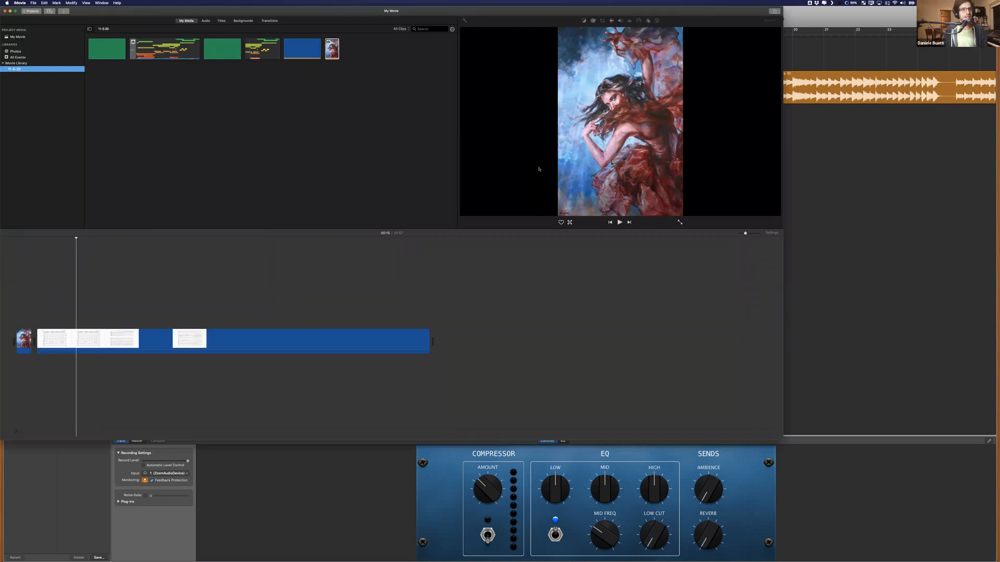
left_click(614, 221)
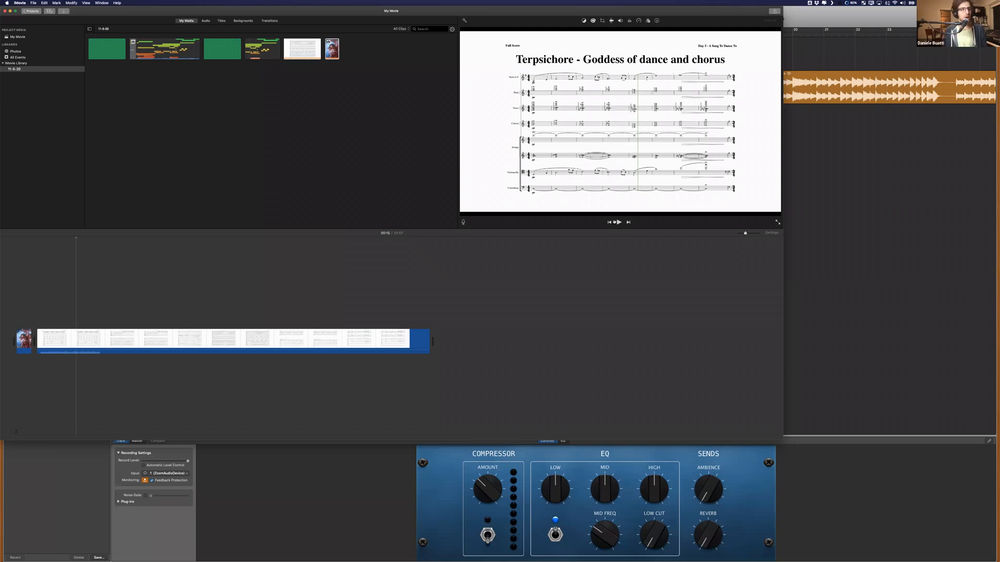
Switch back to GarageBand and move the piano backing region one bar later to start at bar 2
key("super+Tab")
key("super+Tab")
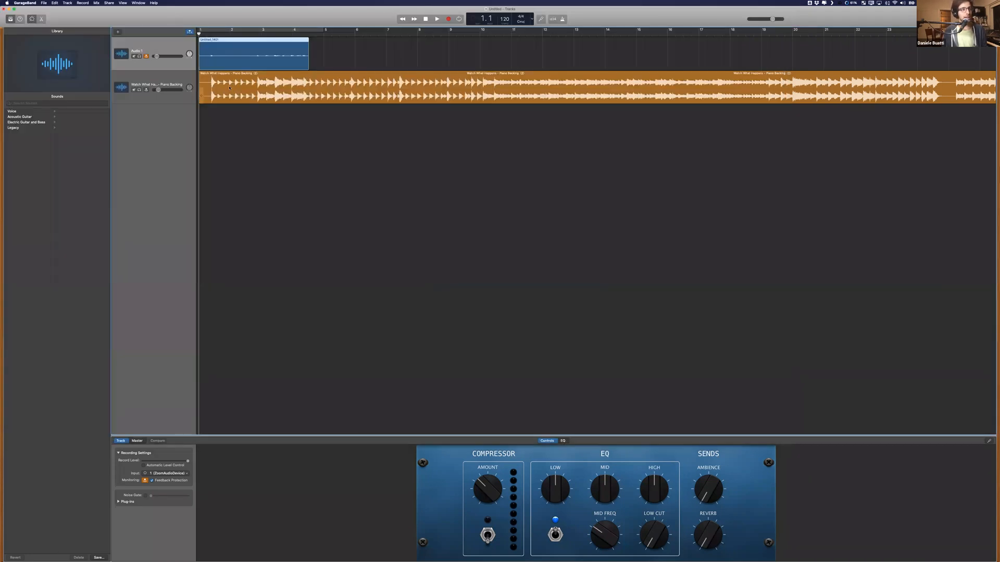
left_click_drag(245, 88, 262, 87)
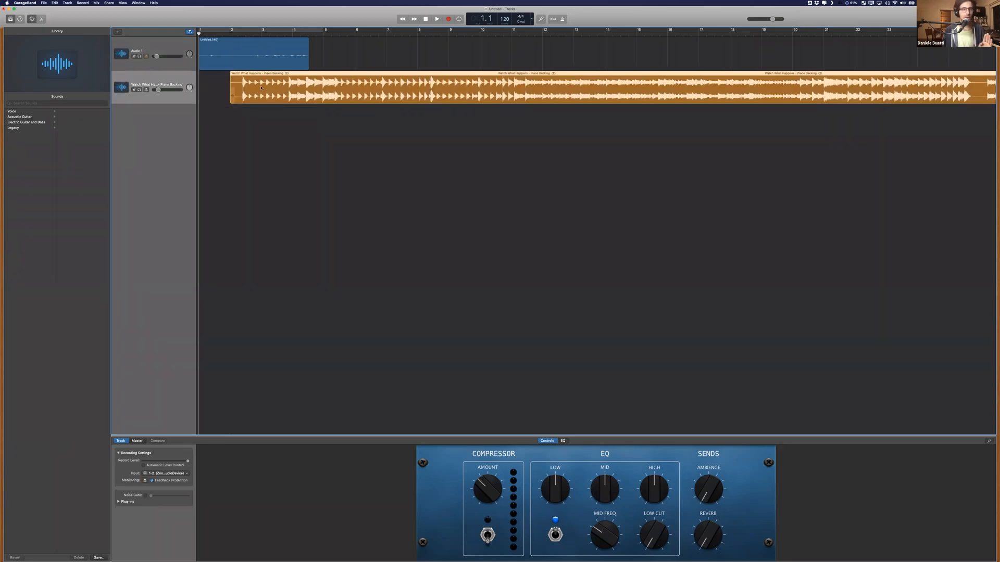
Delete the take on the Audio 1 track and record a new one from bar 1 to just past bar 2
left_click(175, 52)
key("Delete")
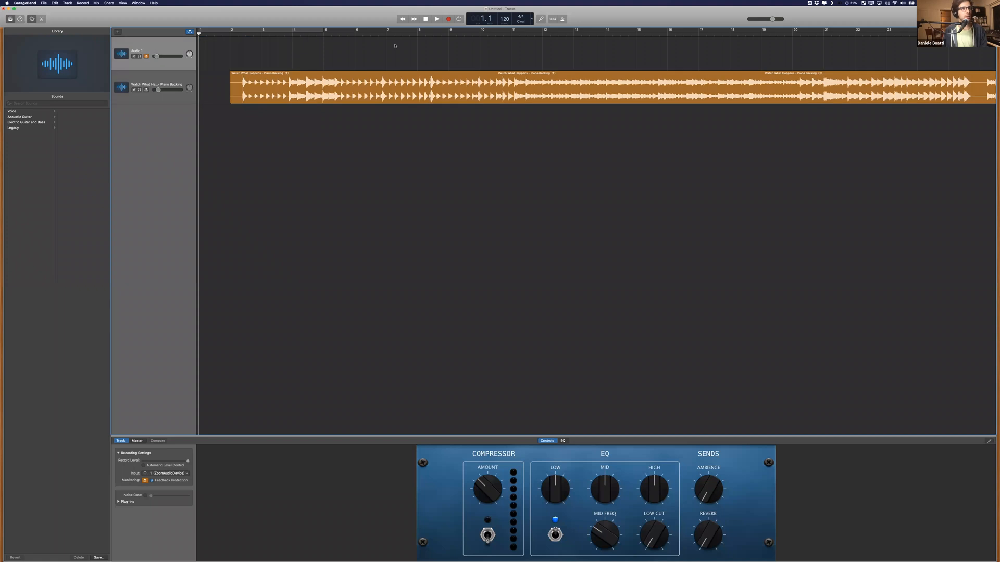
key("r")
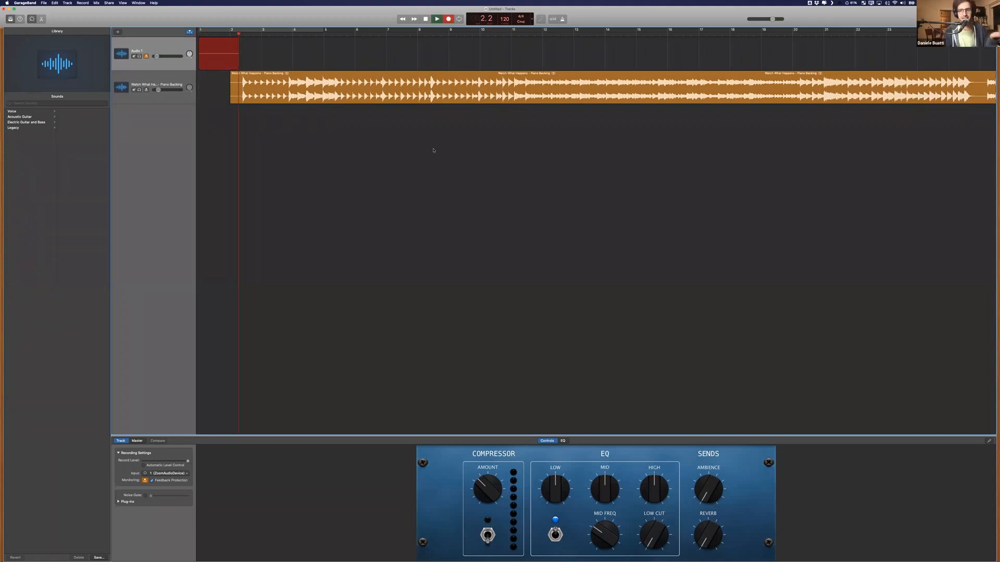
key("space")
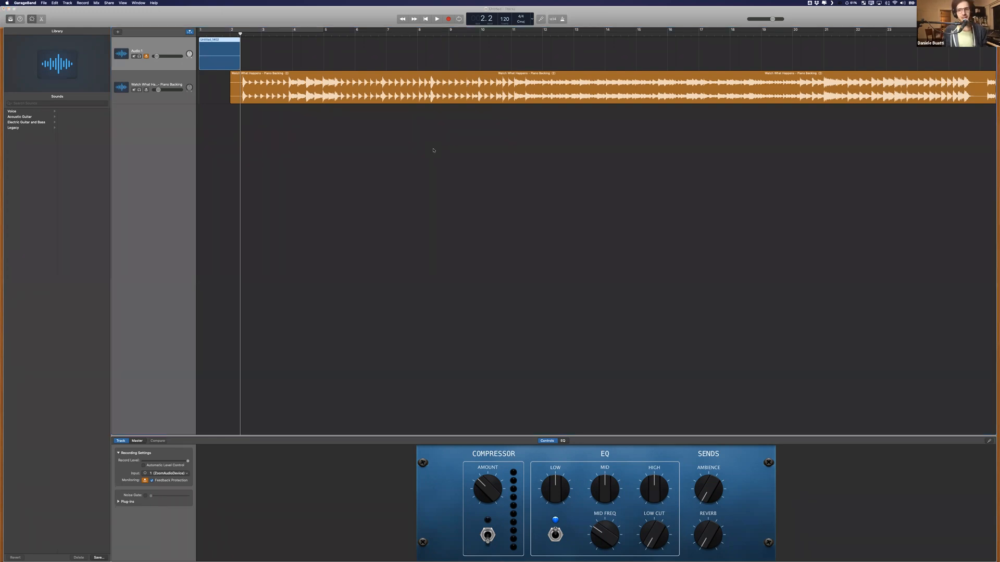
Switch to iMovie and delete all the existing clips from the My Movie timeline
key("super+Tab")
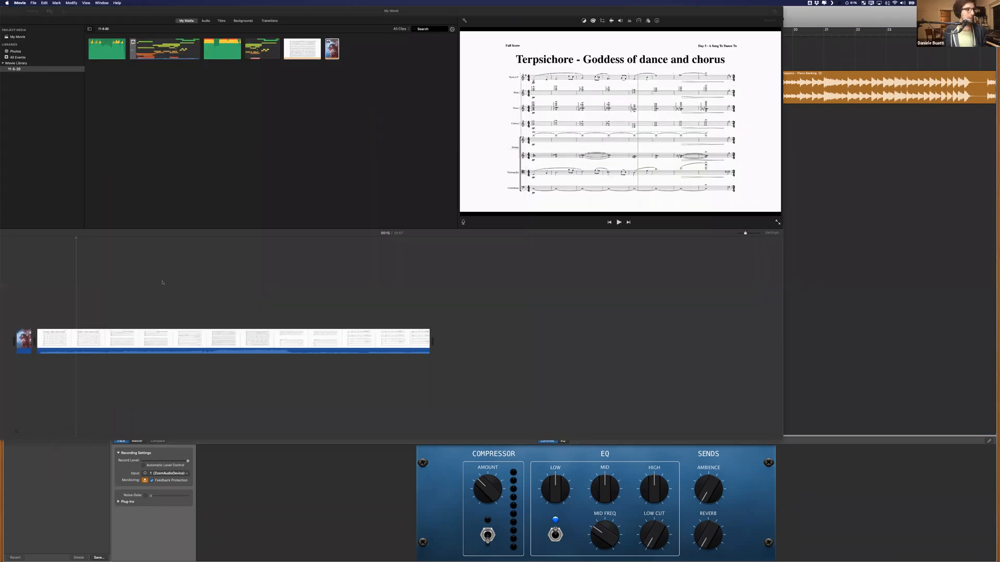
left_click(39, 306)
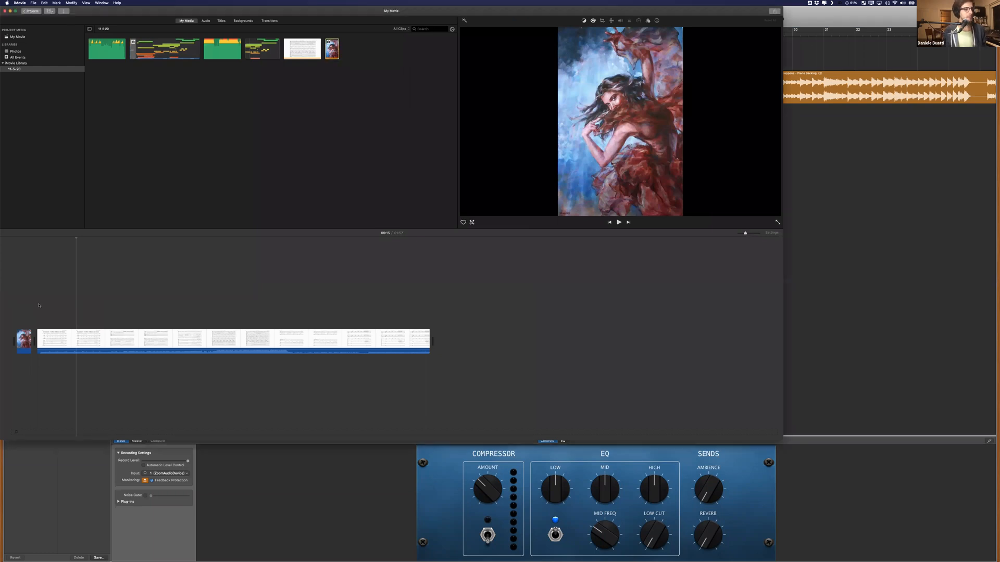
key("Delete")
Import Watch What Happens.mp4 and NAME THE FILE.mp3 from the Finder folders into the iMovie event media
key("super+Tab")
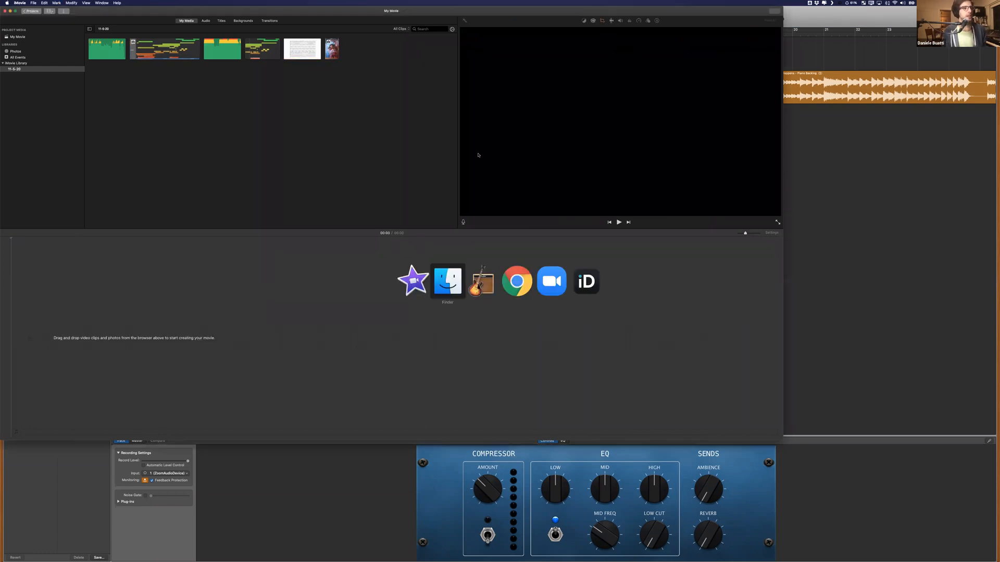
key("Right")
key("Down")
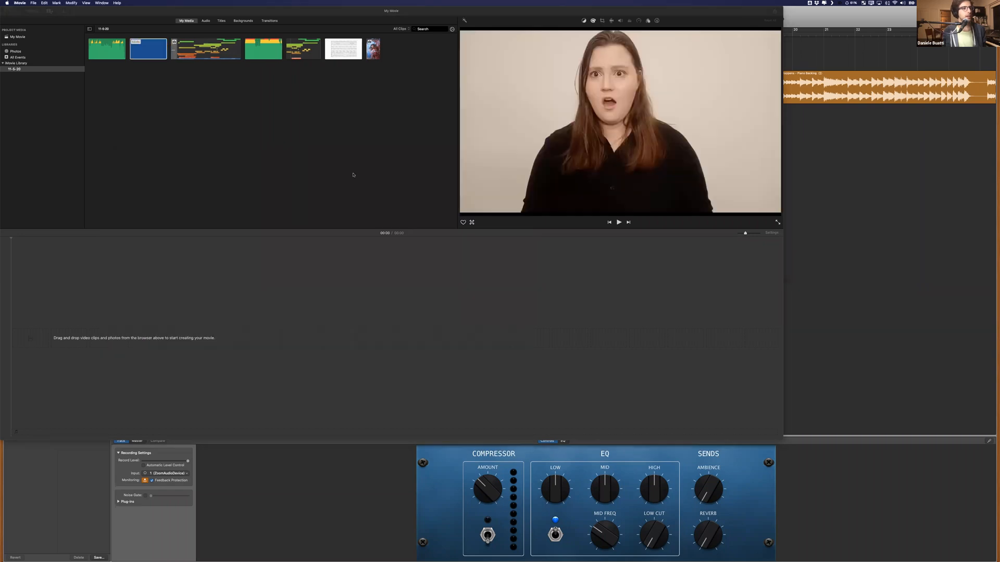
key("super+Tab")
left_click_drag(361, 170, 212, 105)
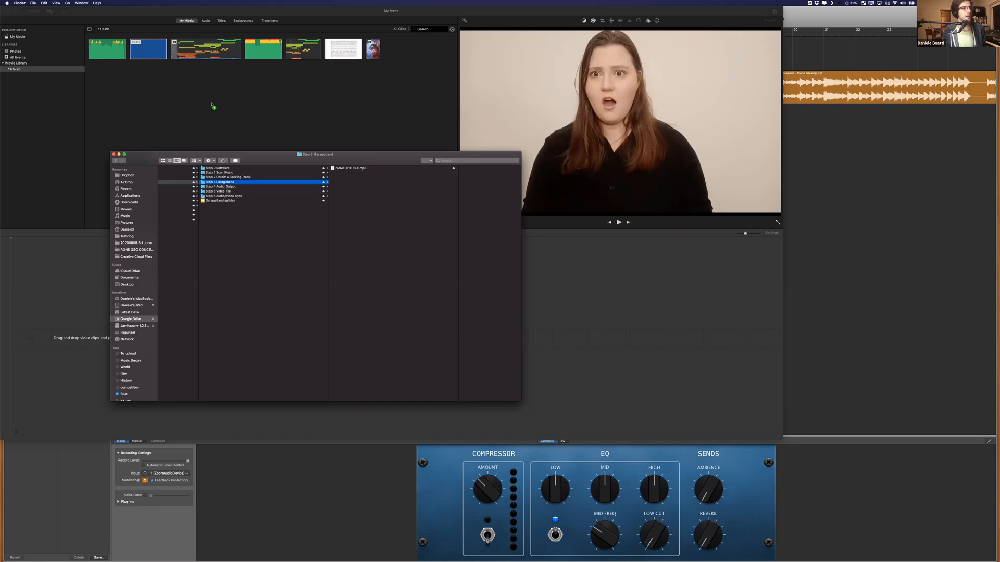
left_click_drag(212, 104, 212, 104)
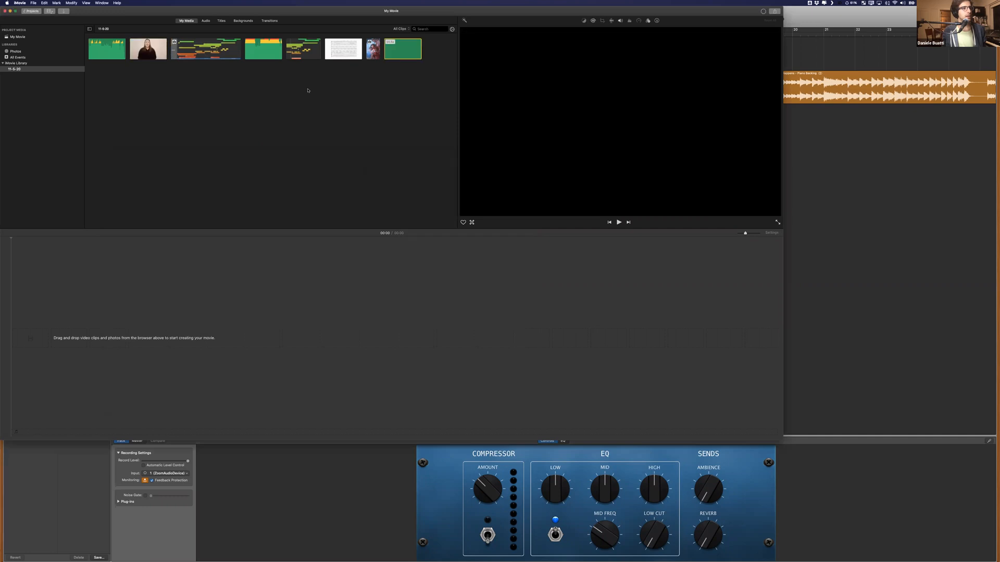
Add the imported singer video clip to the start of the empty timeline
left_click(89, 29)
left_click(401, 28)
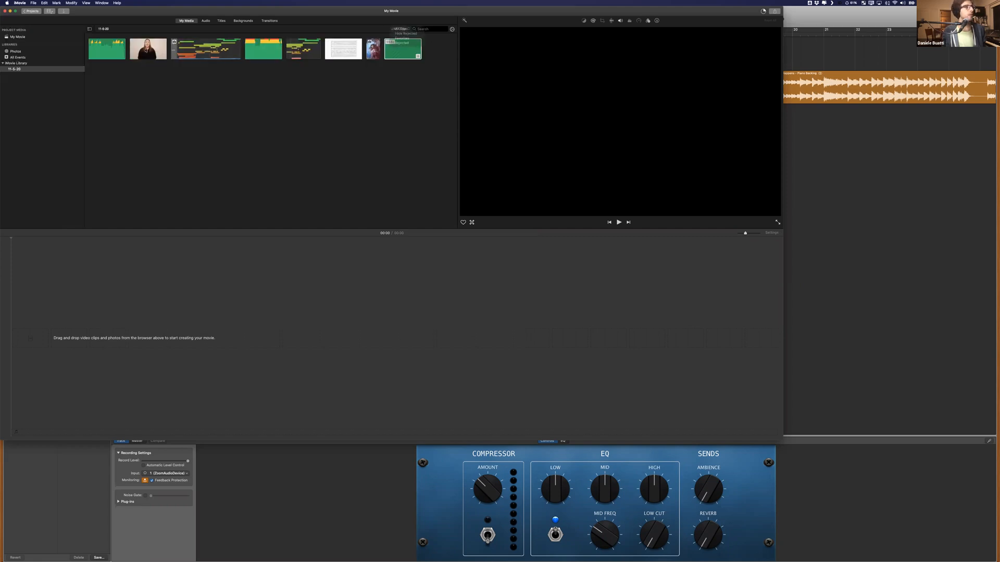
left_click(153, 52)
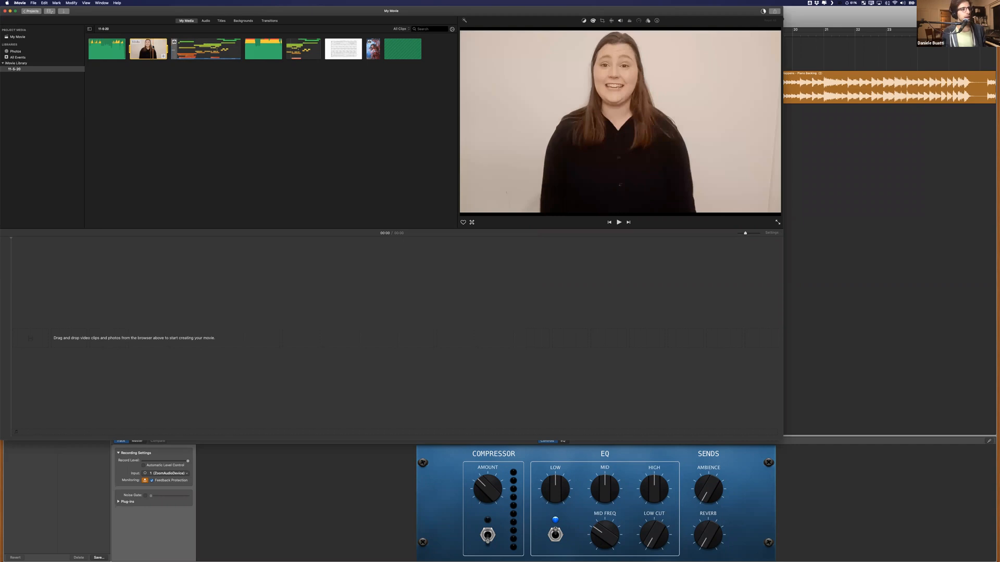
left_click_drag(153, 51, 52, 338)
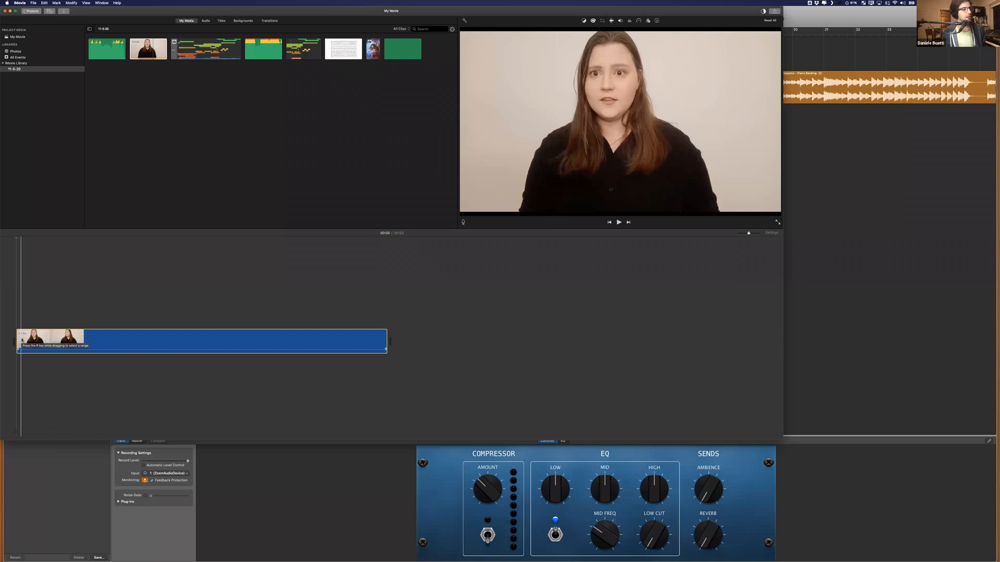
Enlarge the iMovie window and detach the audio from the video clip on the timeline
right_click(21, 340)
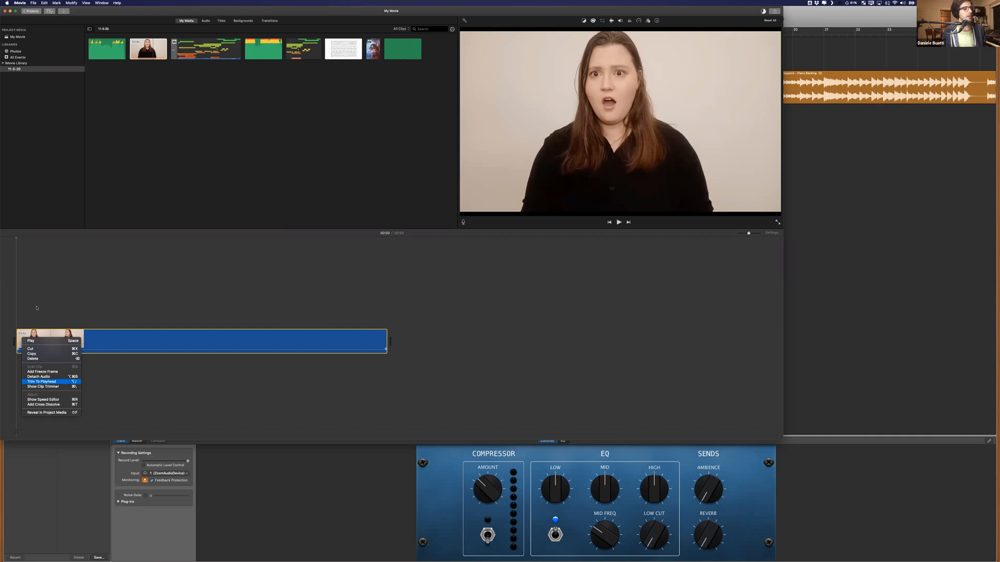
left_click(40, 378)
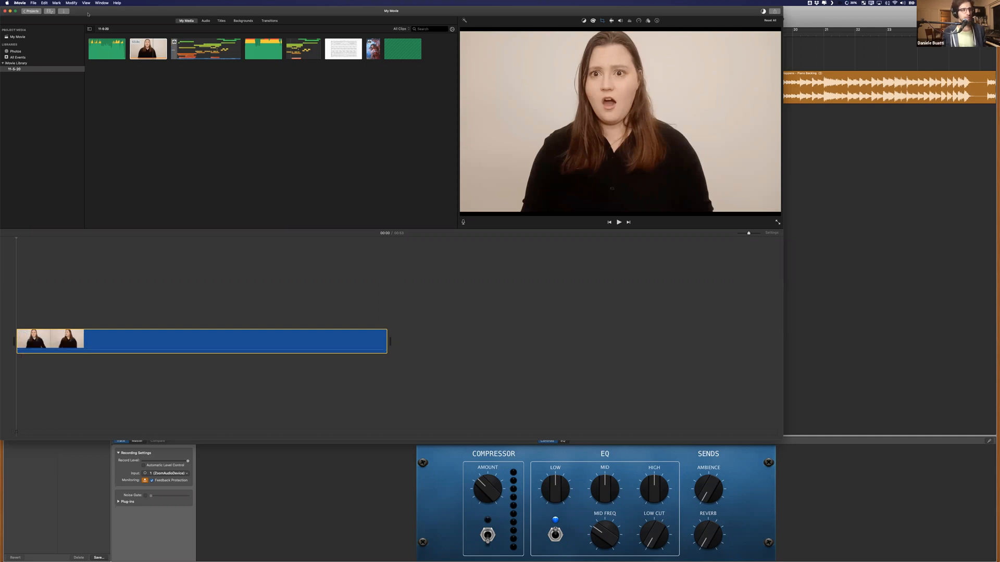
key("ctrl+alt+Return")
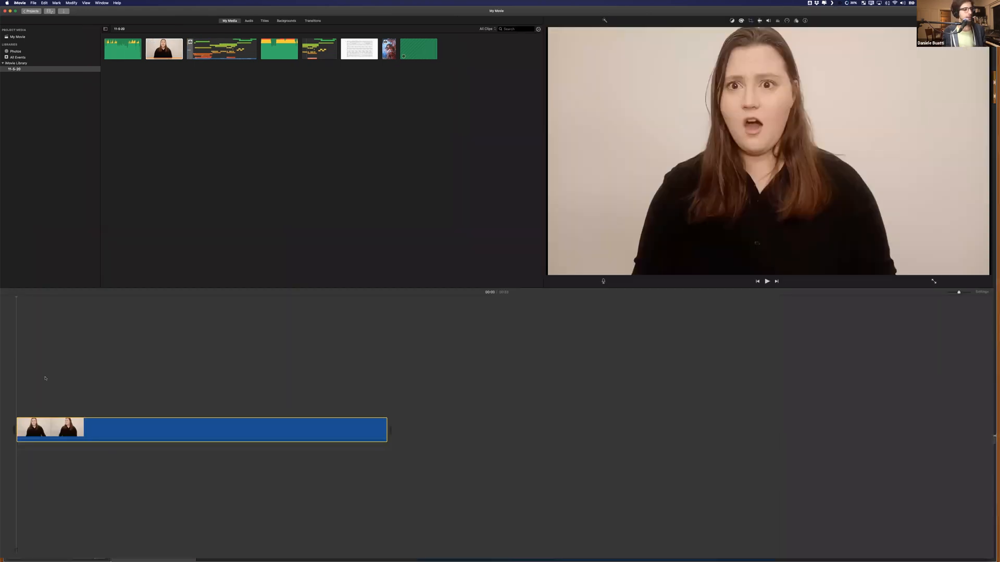
key("super+equal")
key("super+equal")
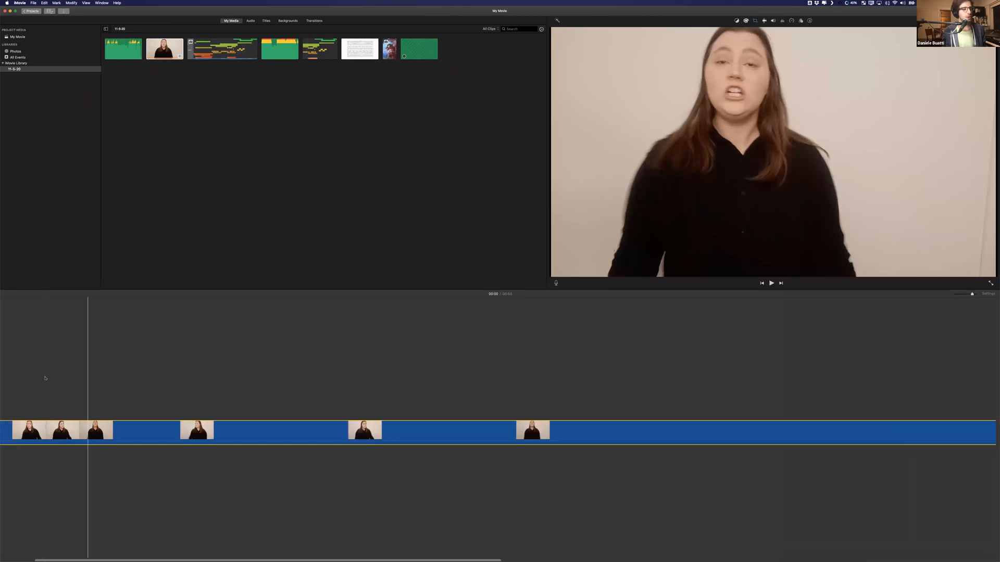
scroll(66, 402, "left", 3)
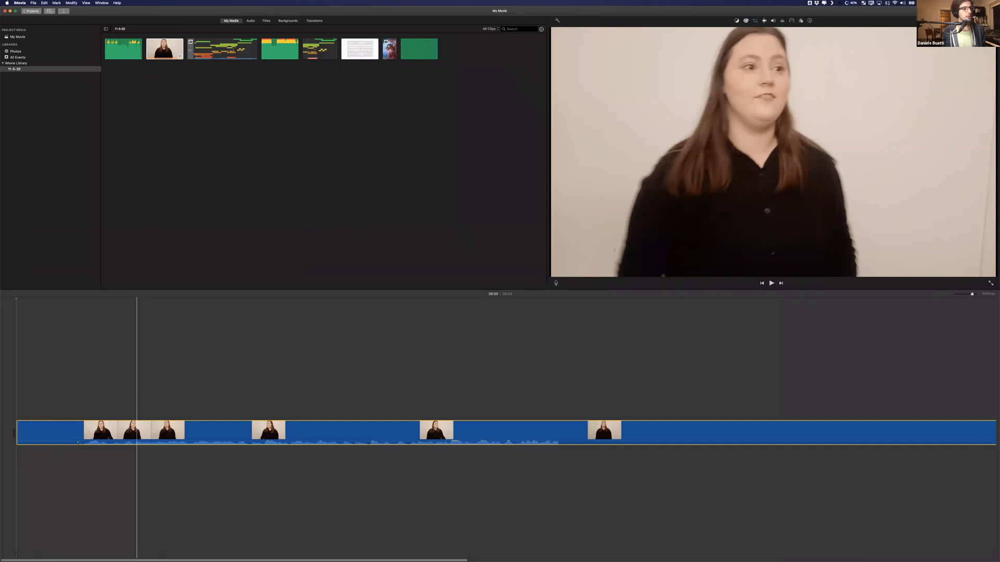
key("super+=")
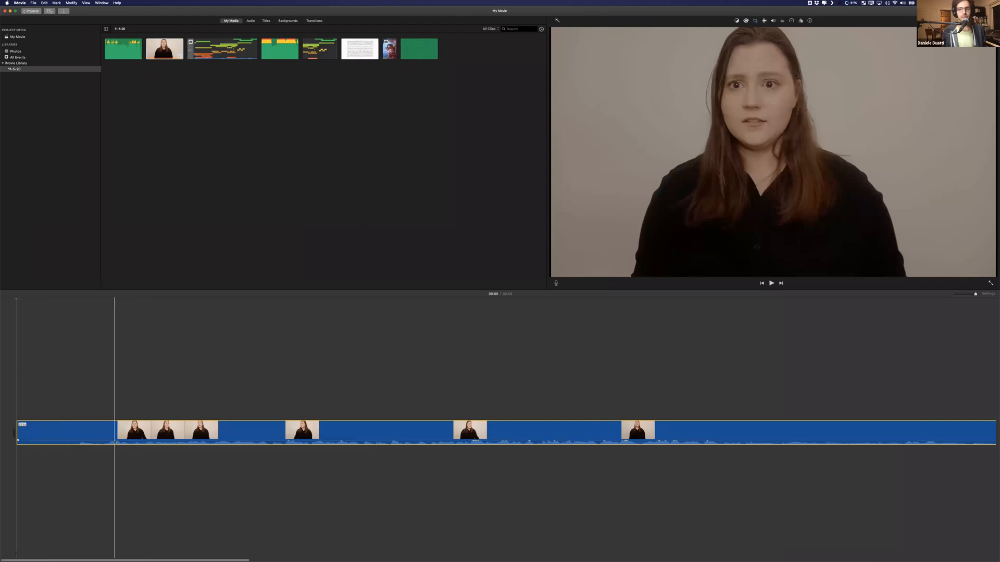
key("super+z")
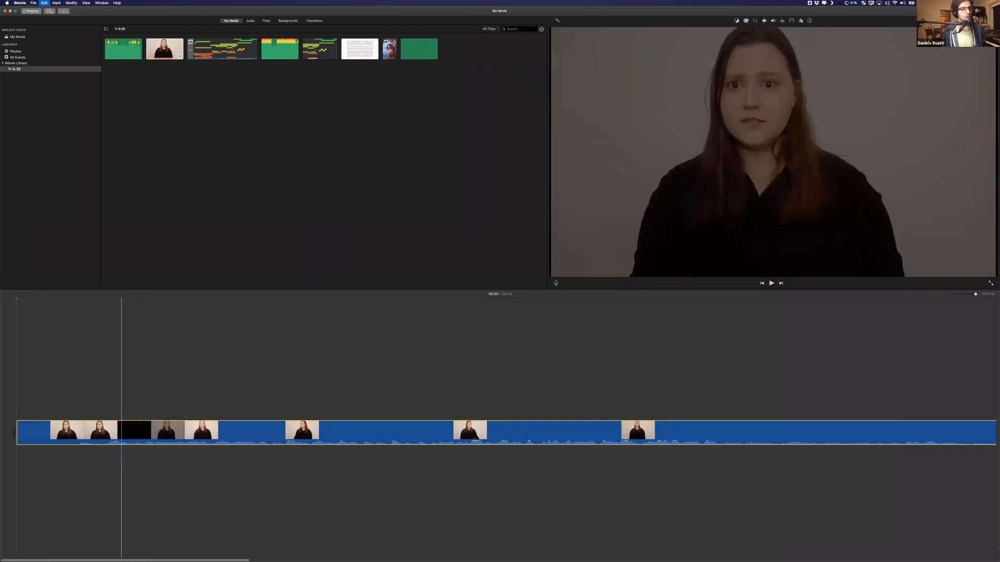
right_click(104, 429)
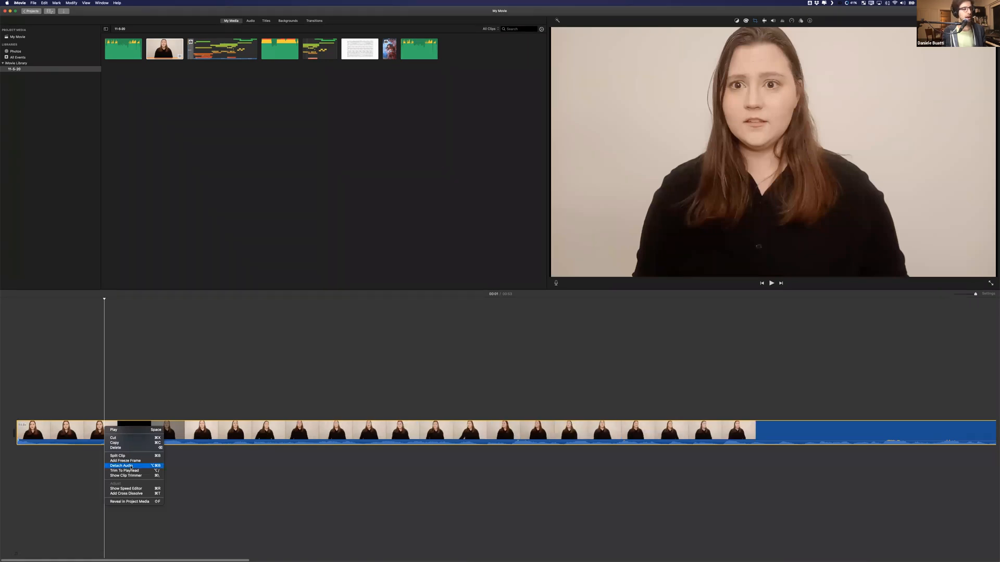
left_click(81, 480)
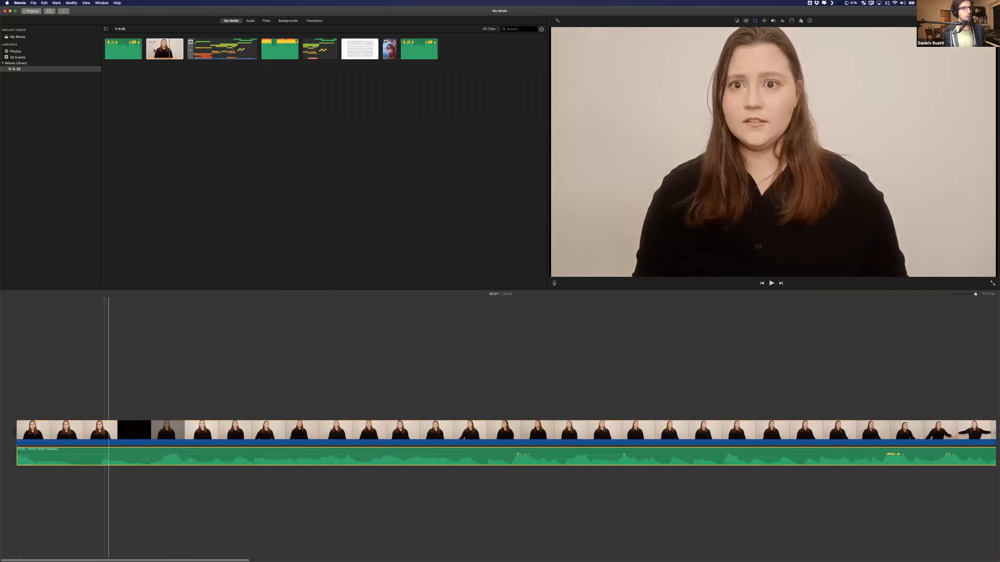
Add the Watch What Happens piano backing audio below the detached audio, aligned with the start of the timeline
left_click(108, 432)
left_click_drag(128, 49, 16, 483)
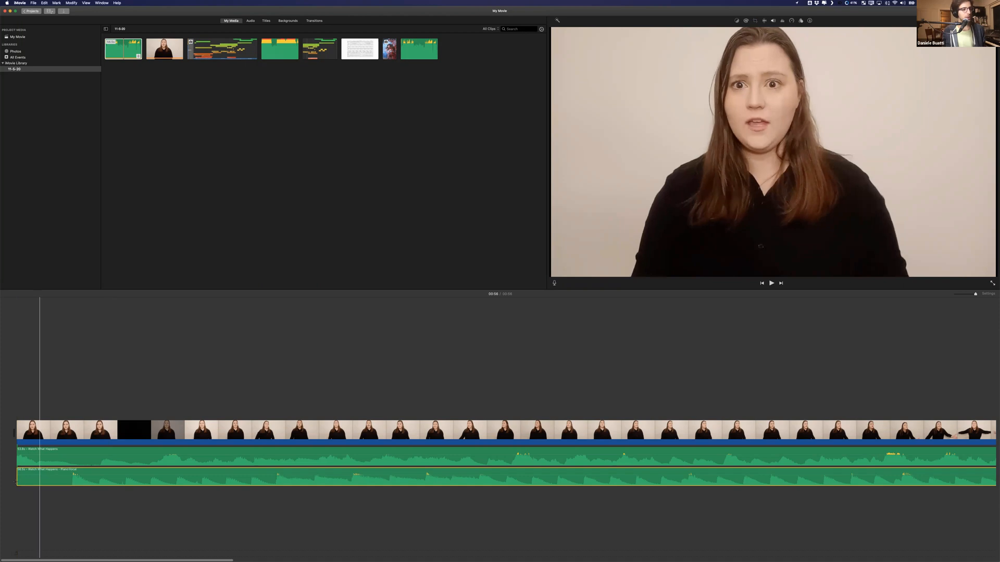
Select the video clip together with its detached audio, leaving the piano backing out of the selection
left_click(48, 451)
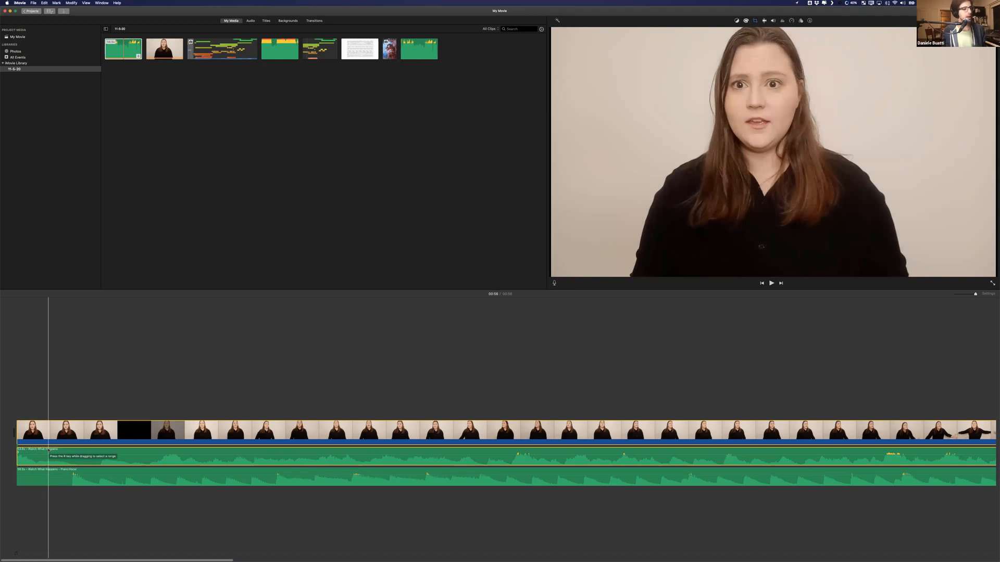
left_click_drag(61, 450, 112, 440)
key("super+z")
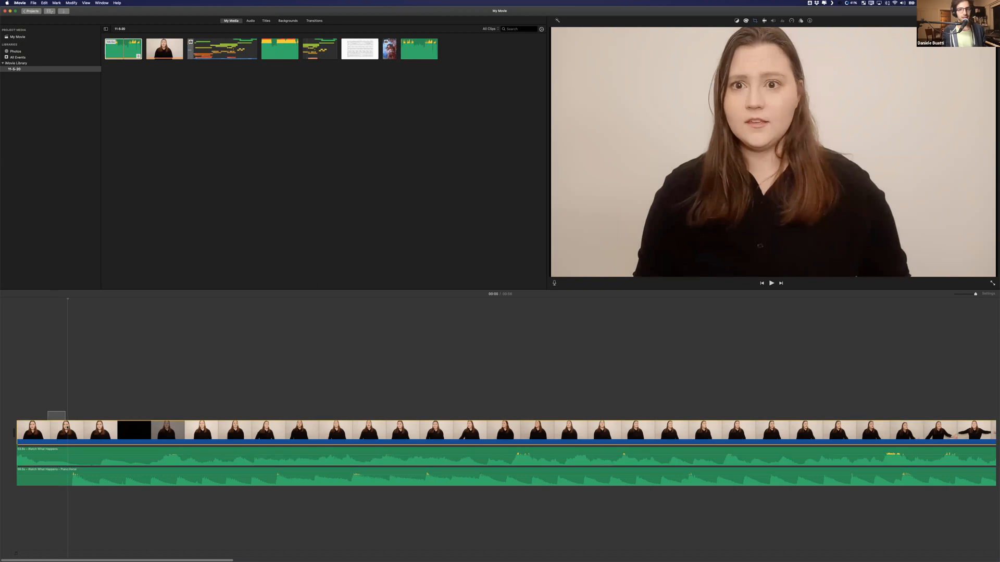
left_click(73, 452)
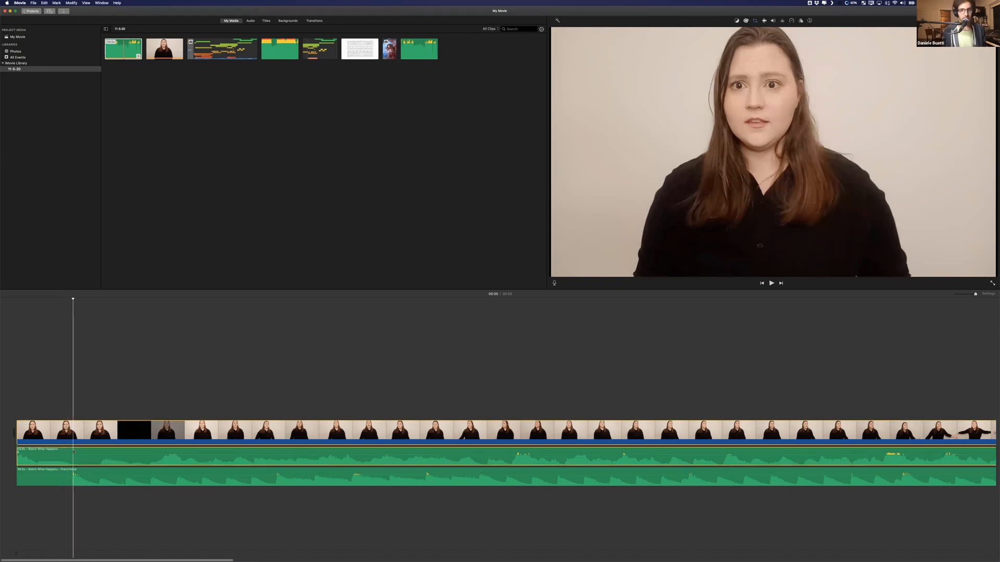
left_click_drag(56, 436, 74, 455)
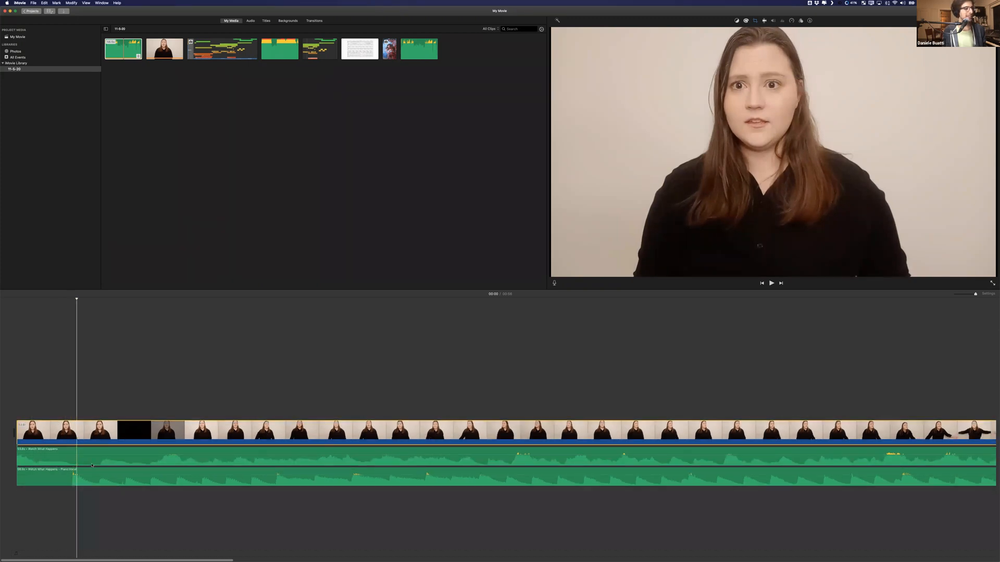
right_click(78, 436)
left_click(62, 483)
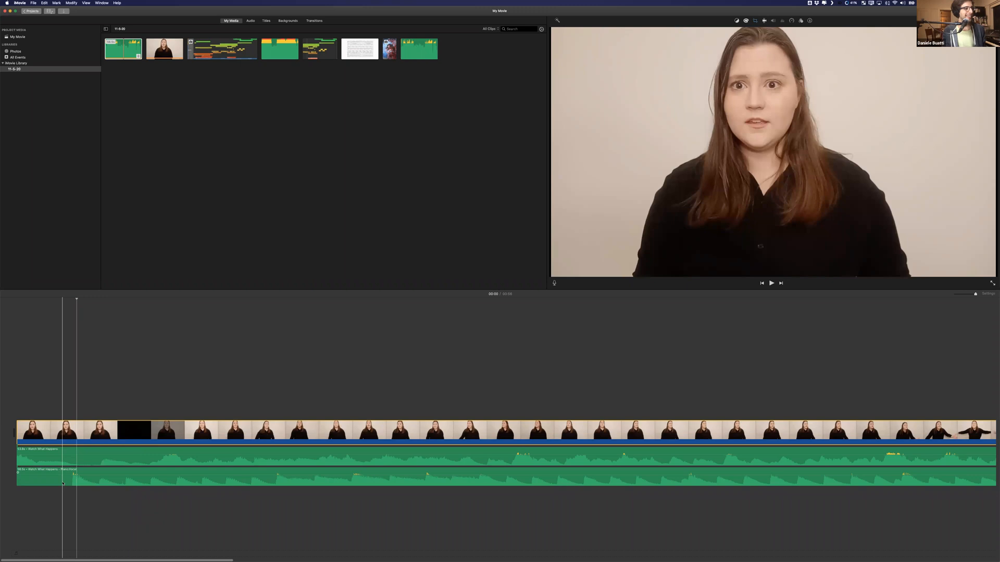
right_click(62, 483)
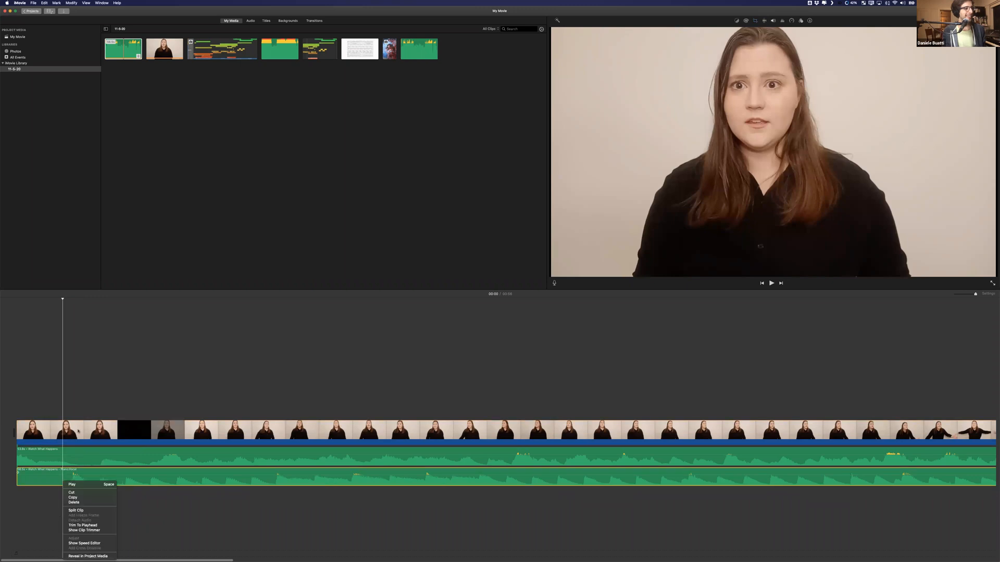
left_click(59, 456)
left_click(78, 431, "super")
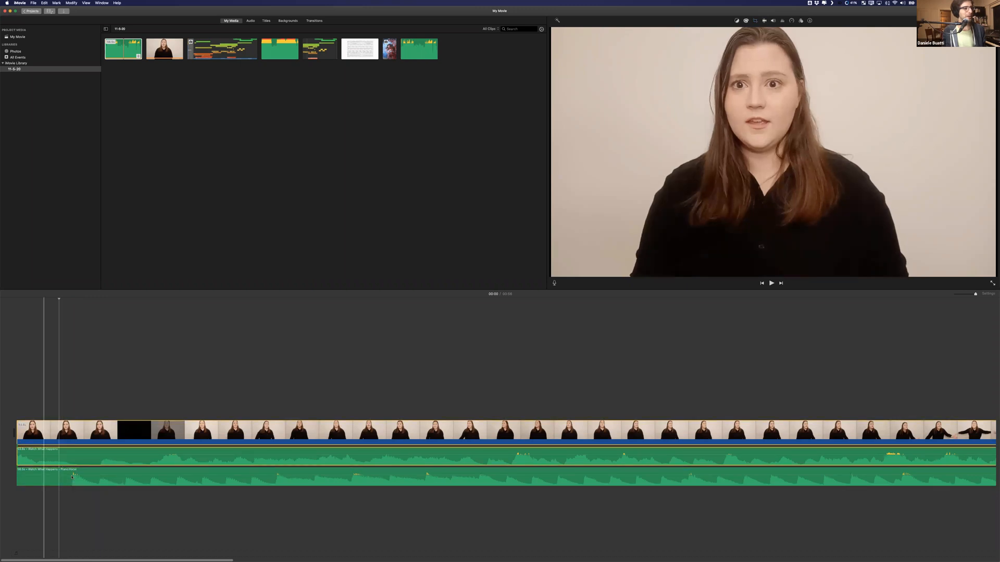
Try shifting the piano backing clip slightly later, undo the move and reselect the video clip with its detached audio
left_click_drag(33, 479, 65, 482)
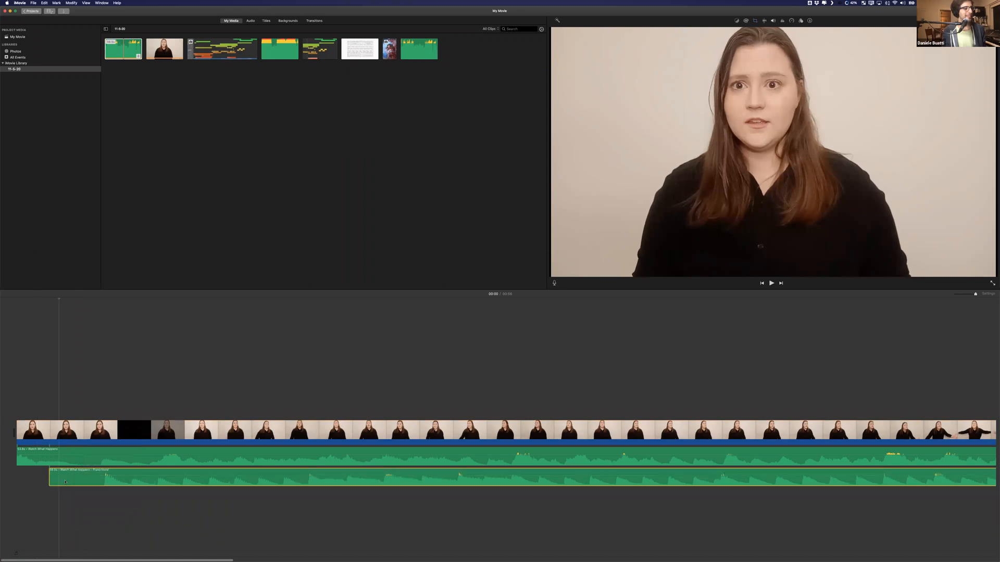
key("super+z")
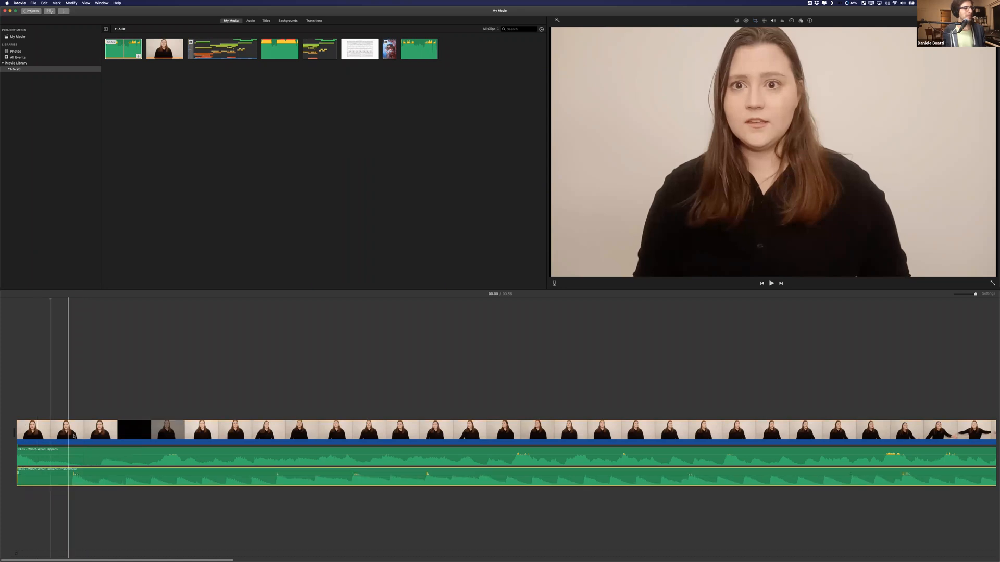
left_click(74, 436)
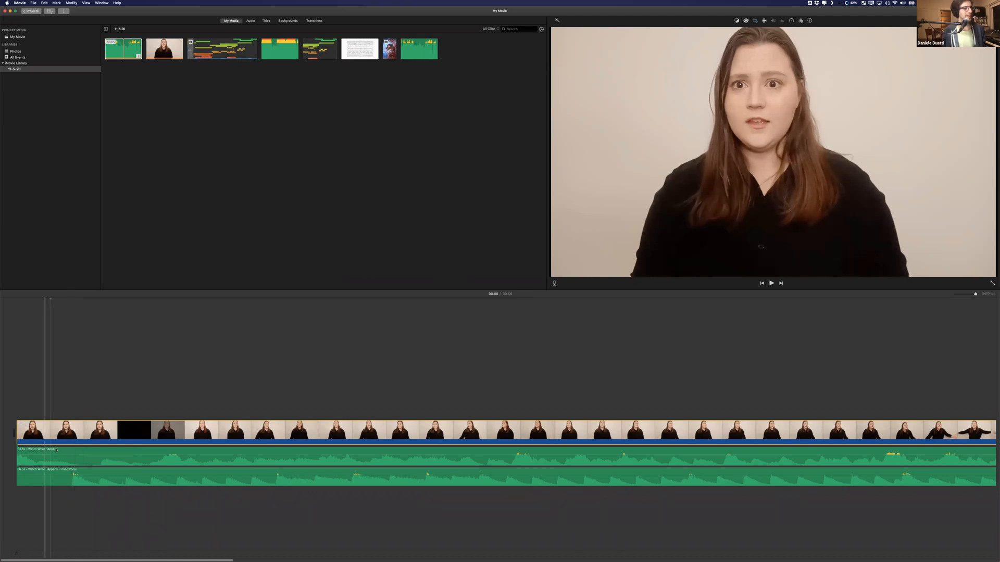
left_click(56, 450)
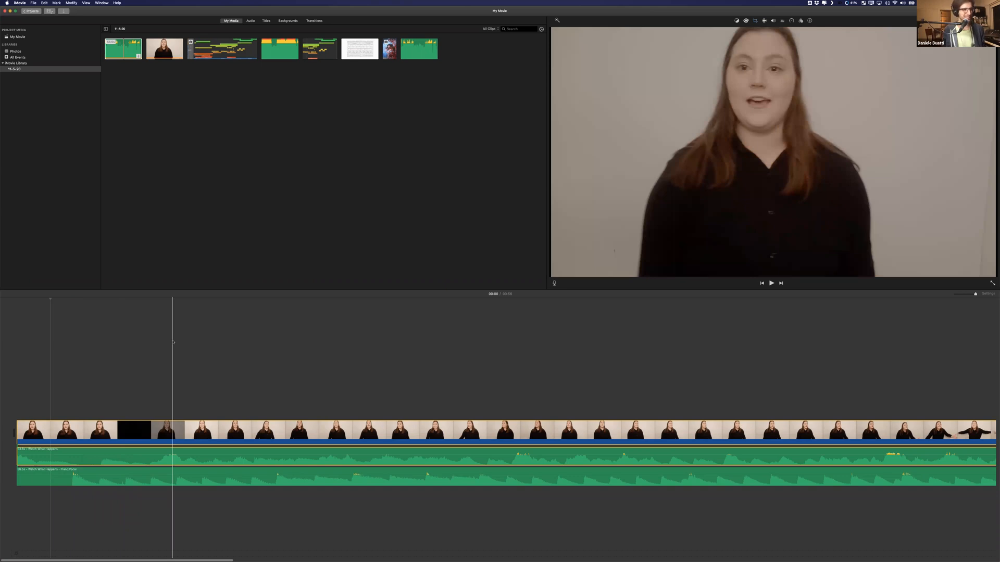
Search Spotlight for "final" to locate Final Cut Pro
key("super+space")
type("f")
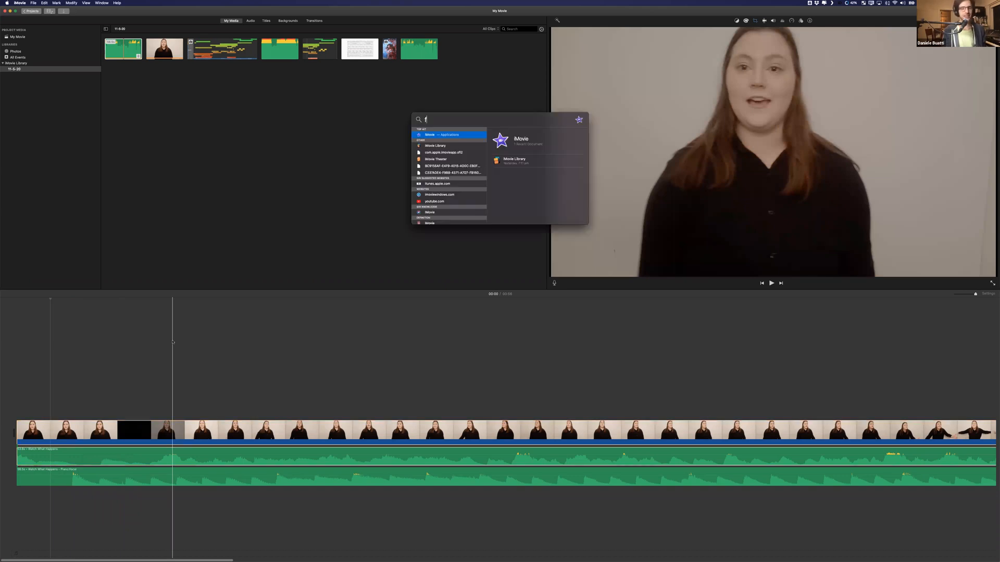
type("inal")
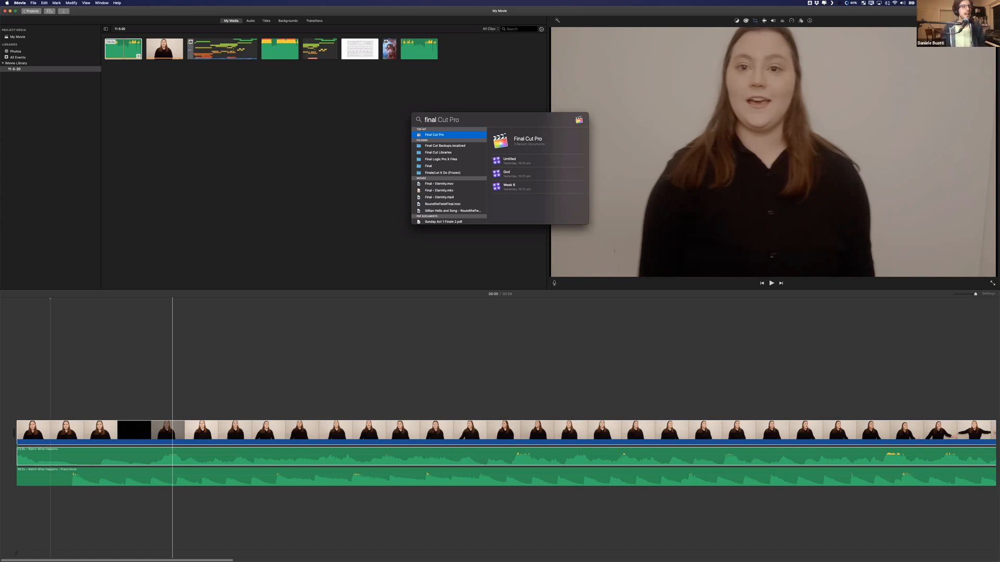
Switch to Finder and browse the numbered step folders to view the contents of Step 5 Video File
key("super+Tab")
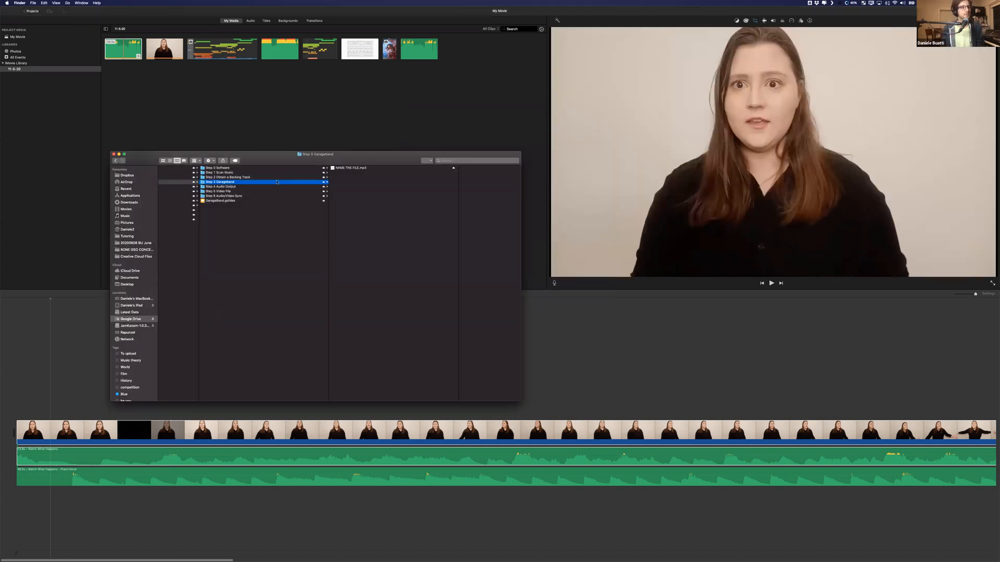
key("Up")
key("Up")
key("Down")
key("Down")
key("Down")
key("Down")
key("Down")
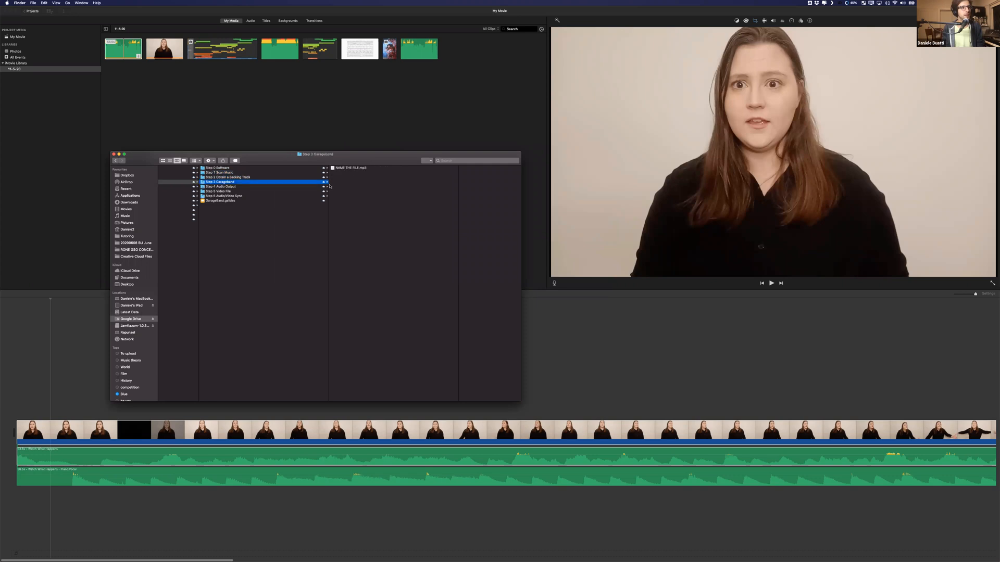
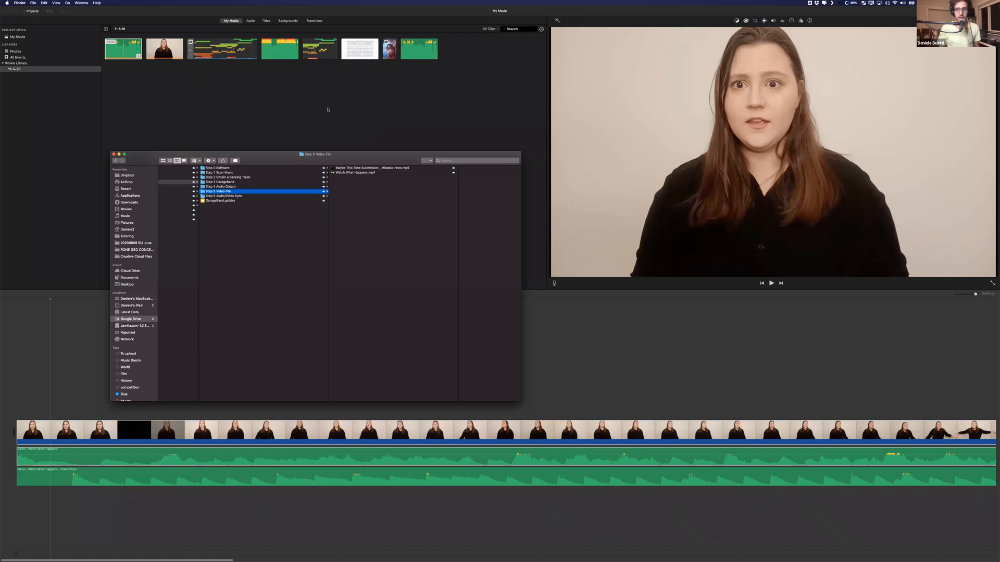
Switch from Finder to the Untitled GarageBand project and move its window down to uncover the Logic Pro X project behind it
left_click(328, 109)
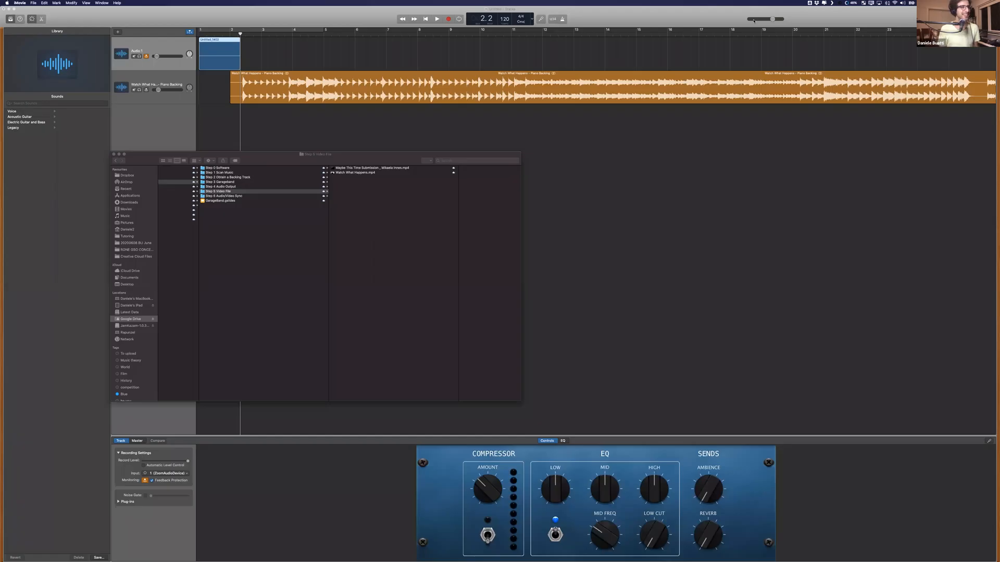
left_click(448, 63)
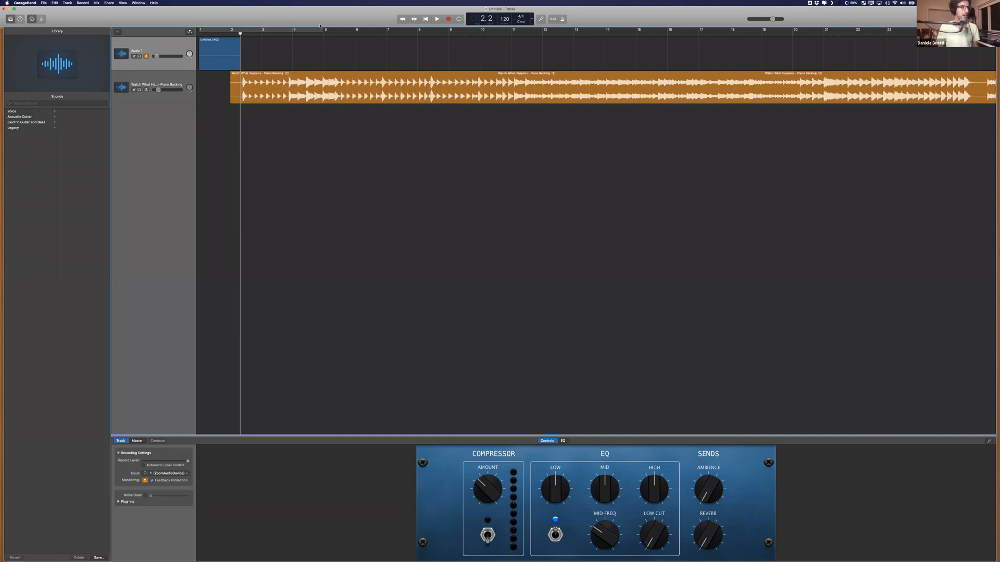
left_click_drag(328, 9, 335, 36)
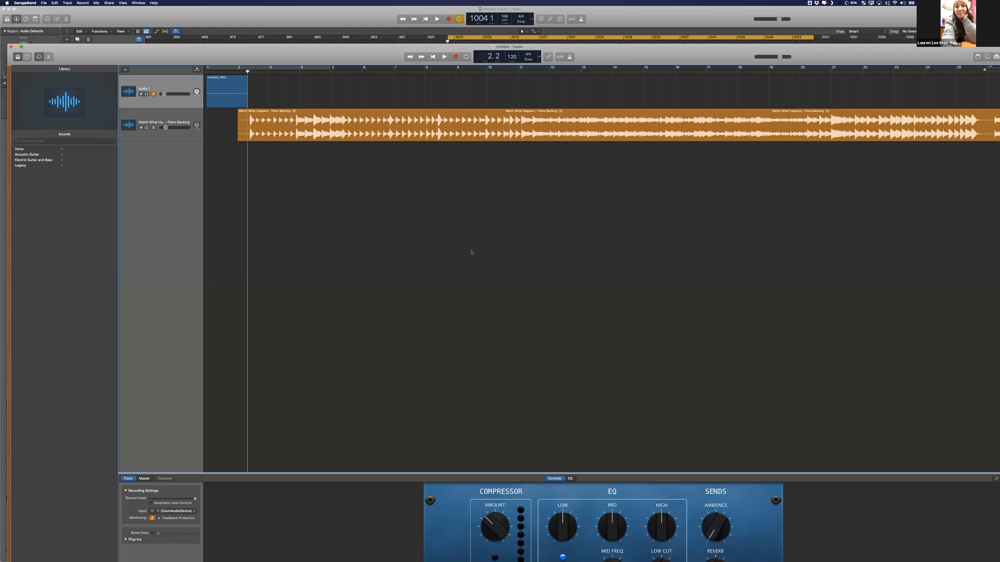
Quit GarageBand, closing the Untitled project, and select the Ministry Tracks region on the Audio 1 track in Logic Pro X
key("super+q")
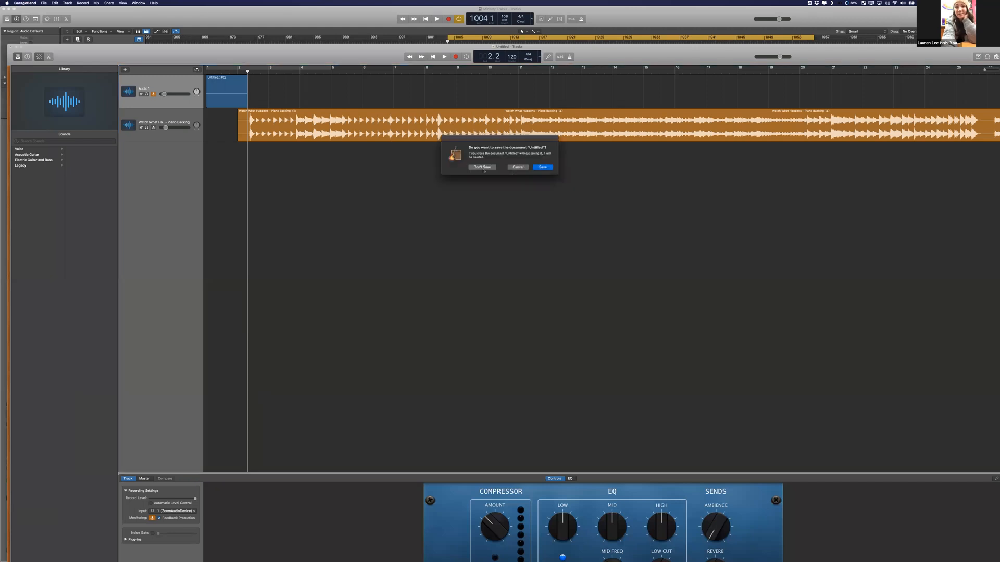
key("Return")
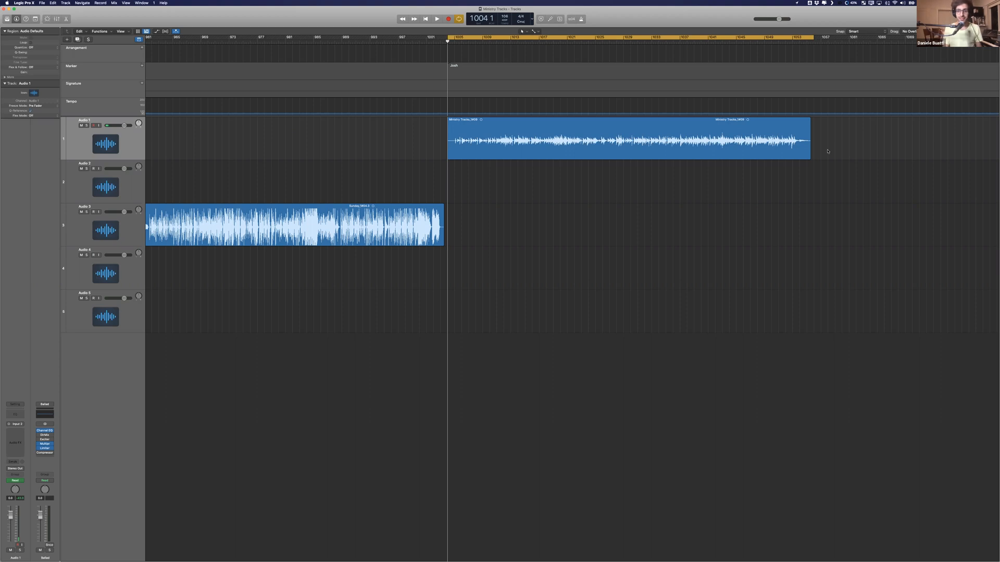
left_click(768, 142)
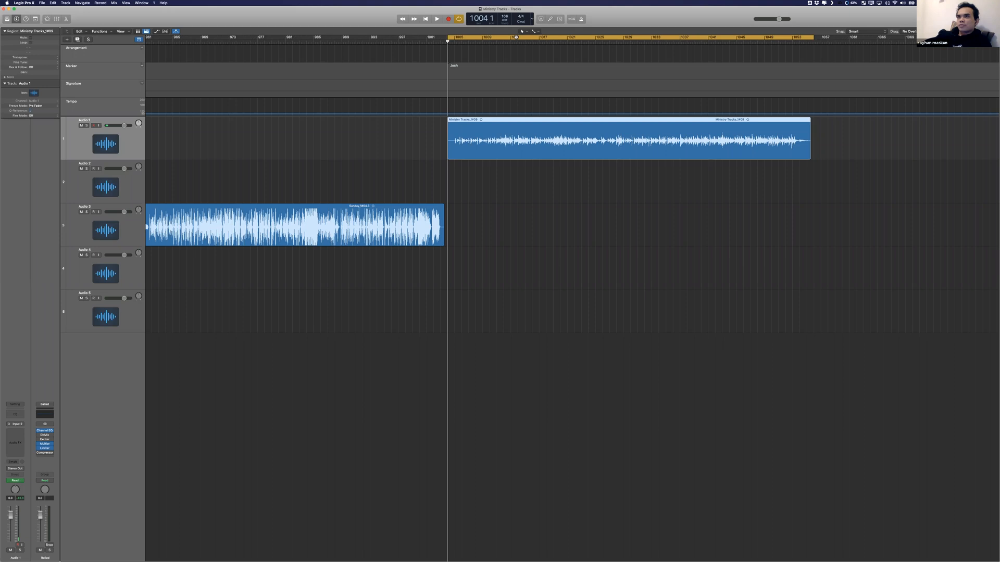